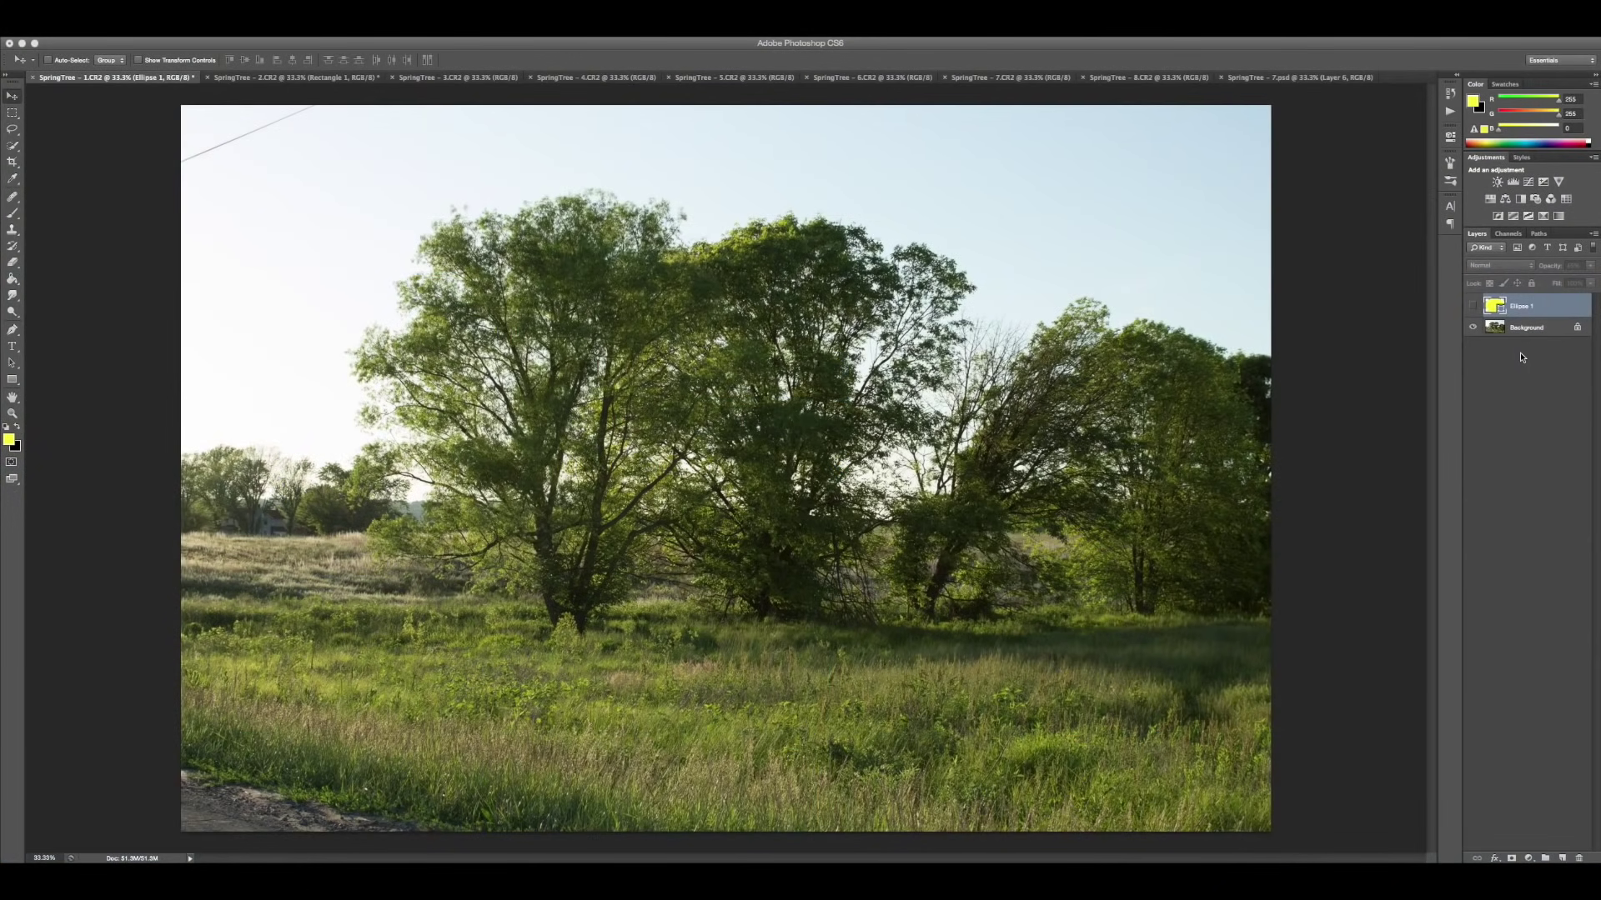
- Toggle the Ellipse 1 overlay on and off to examine the tree group it covers in the SpringTree - 1 photo
left_click(1474, 307)
left_click(1473, 307)
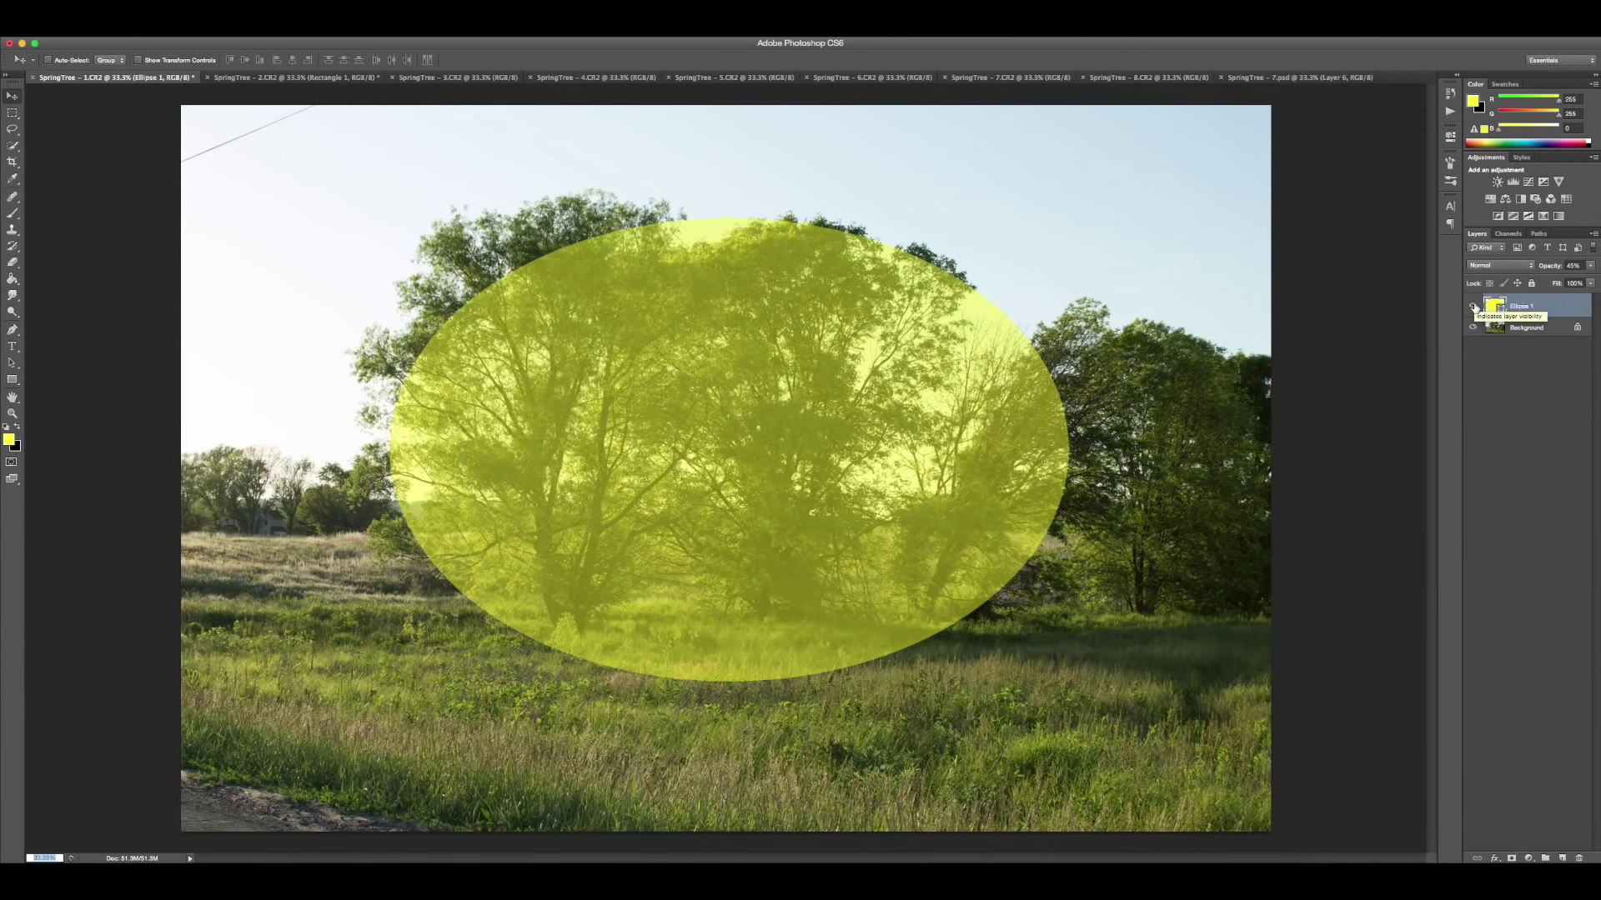
left_click(1474, 308)
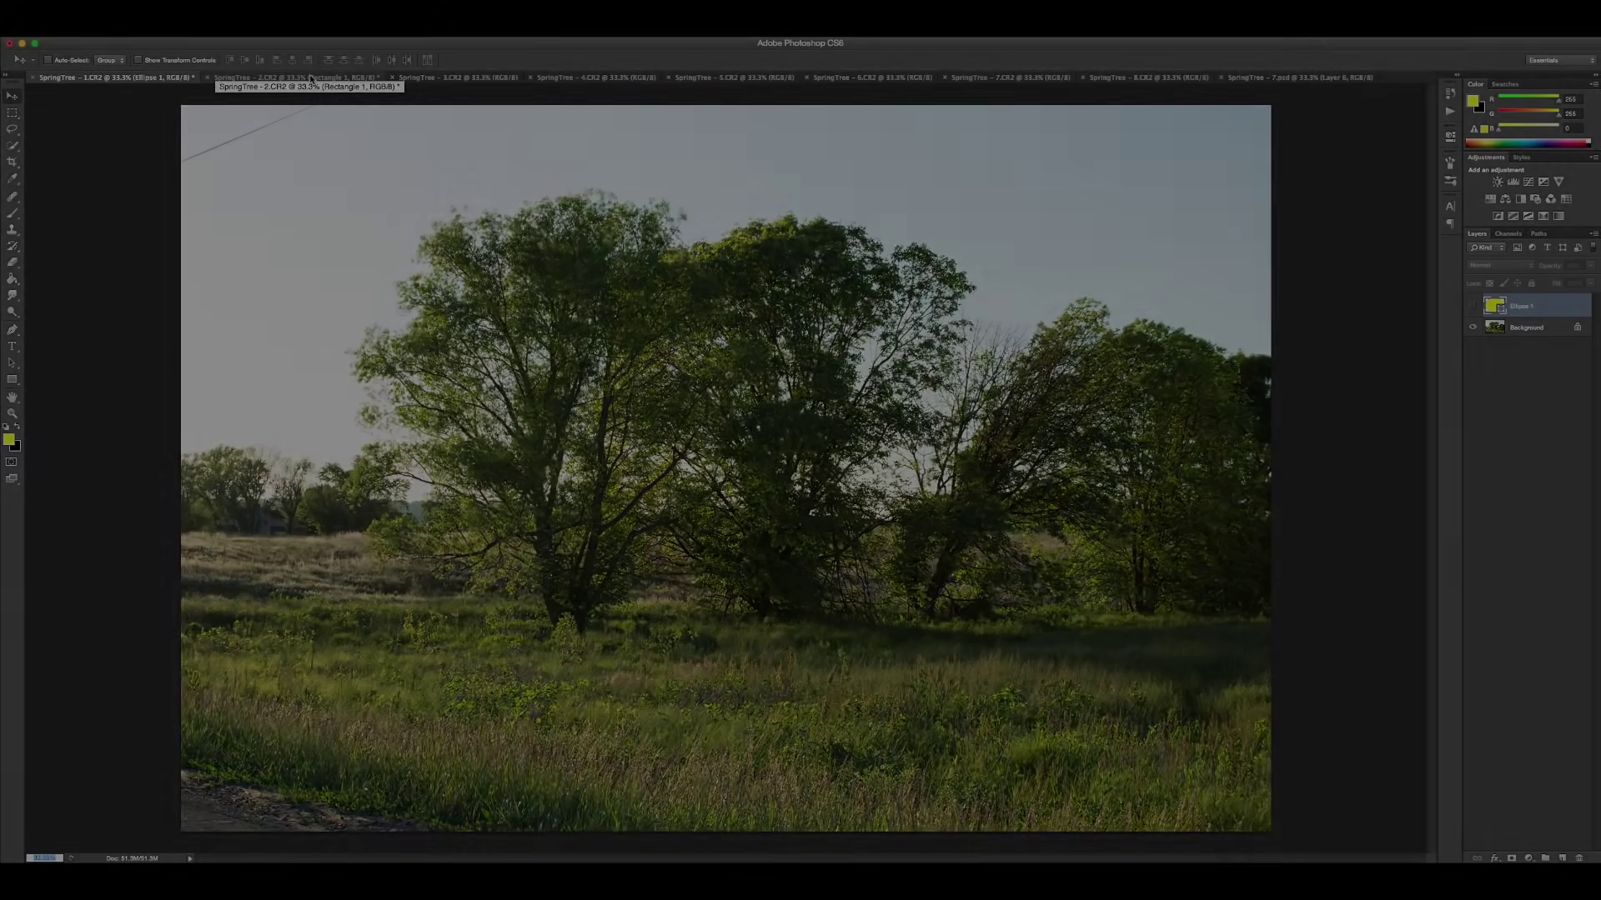
- Switch to the SpringTree - 2 photo and briefly show the Ellipse 1 and Polygon 1 overlays to examine the tree composition
left_click(311, 79)
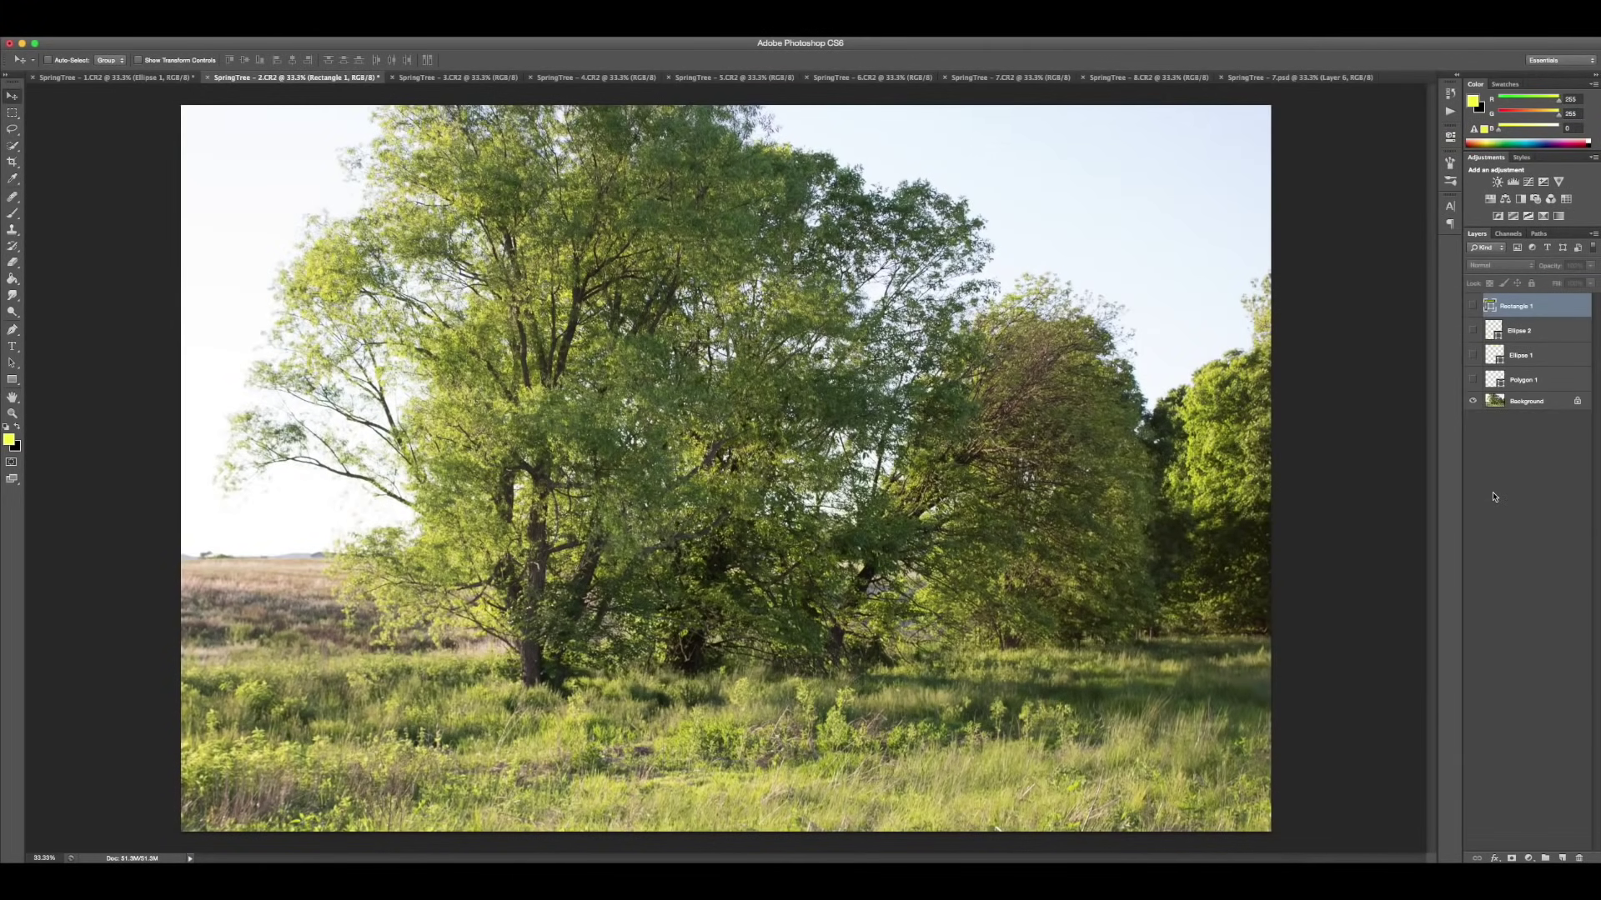
left_click(1472, 355)
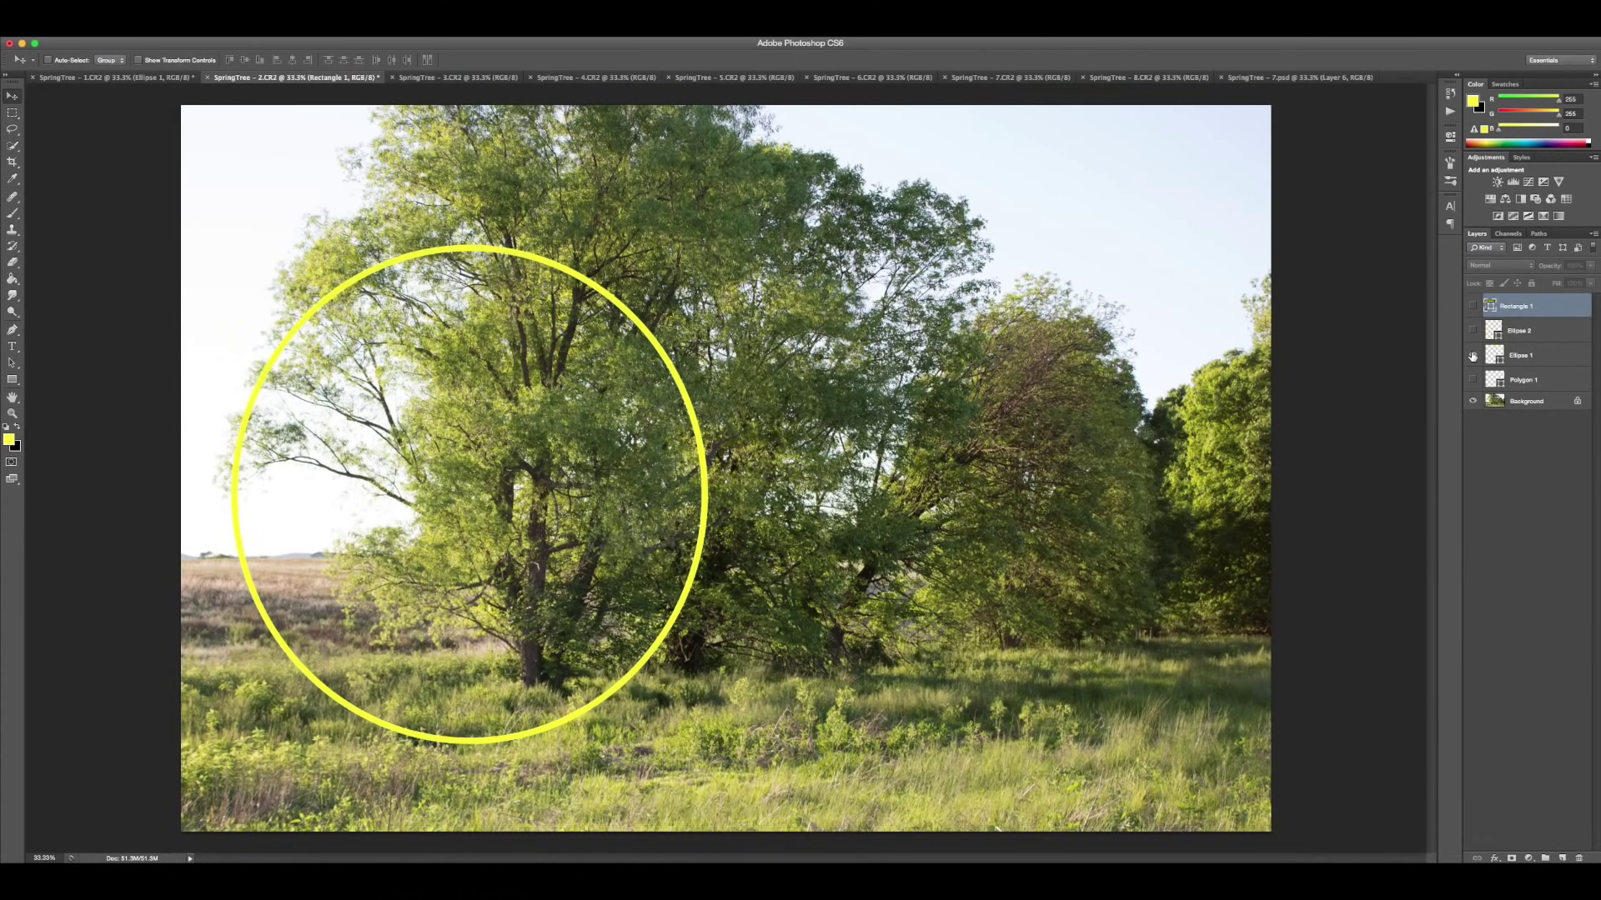
left_click(1472, 355)
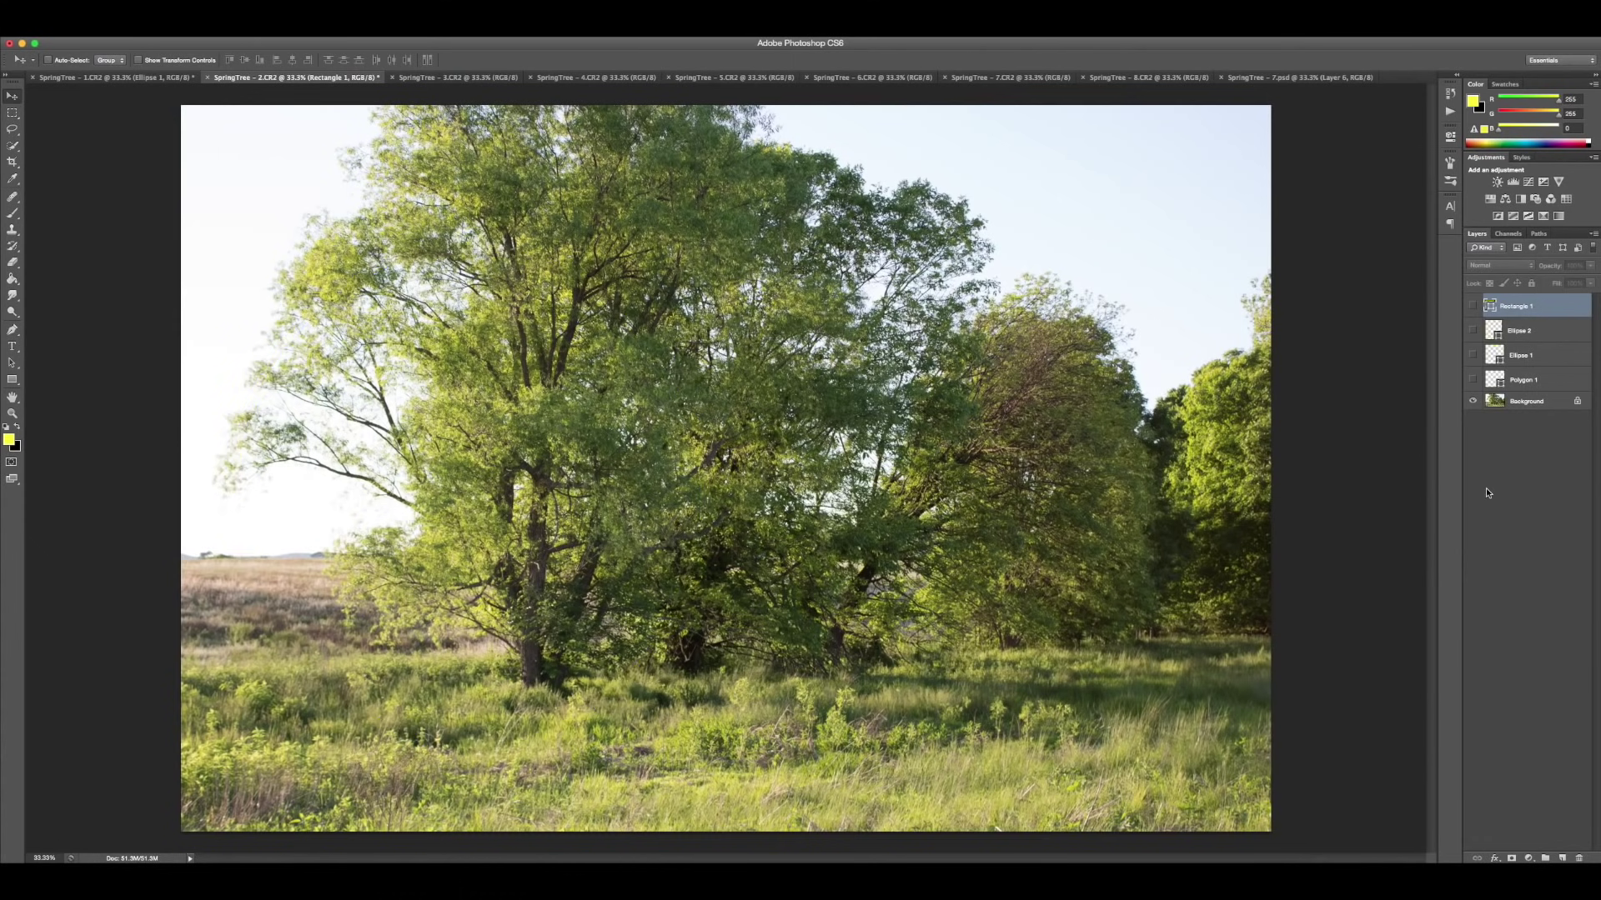
left_click(1472, 381)
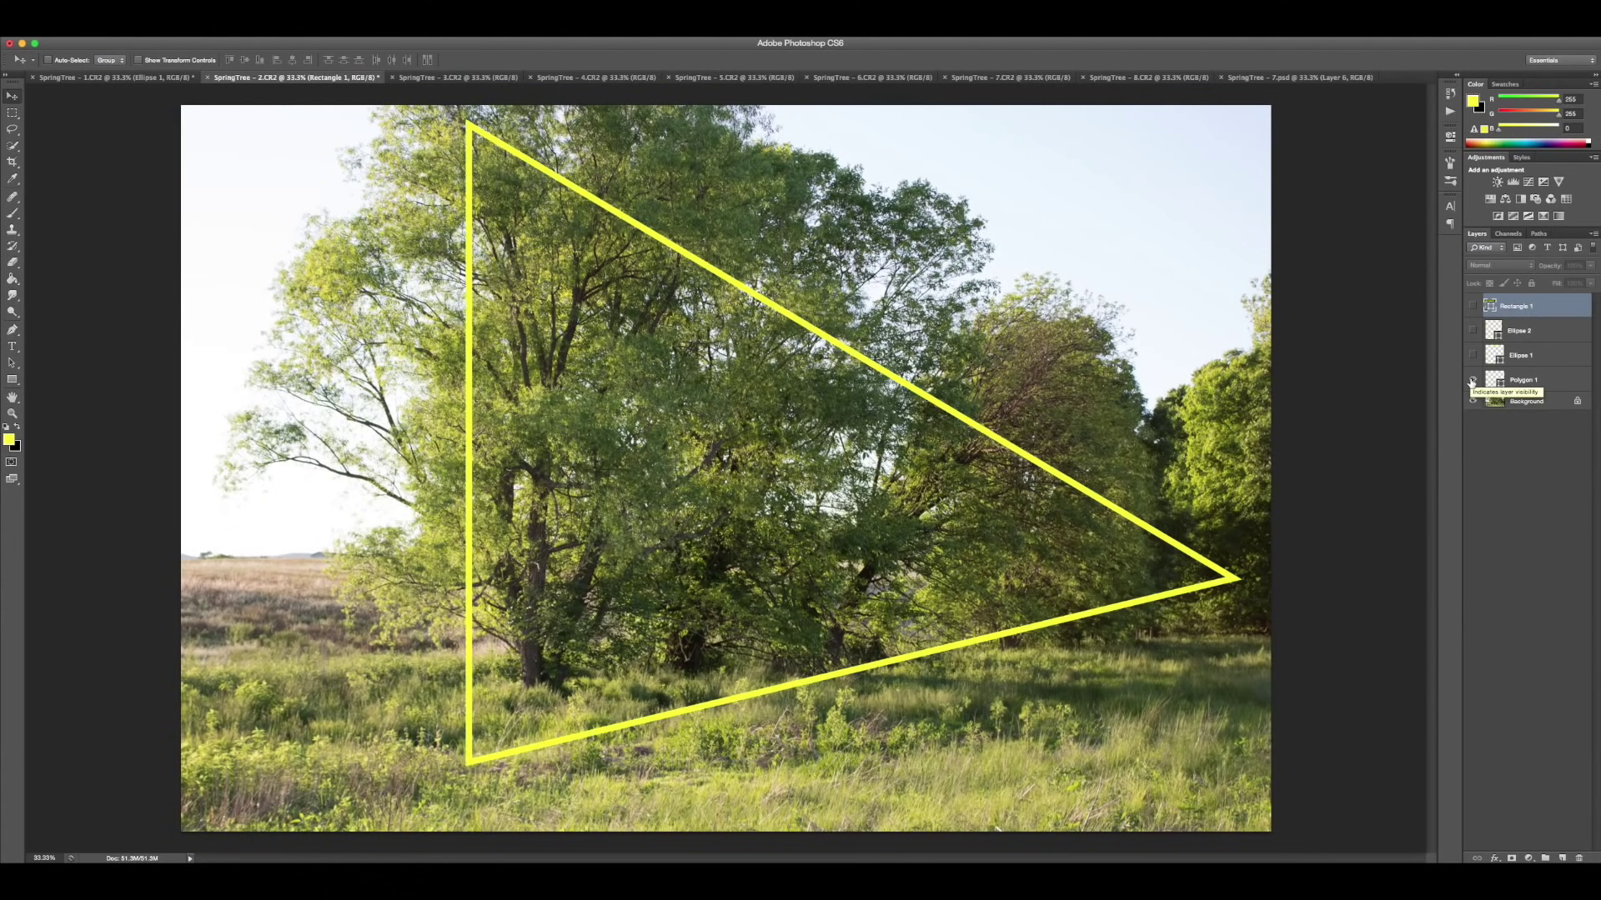
left_click(1472, 380)
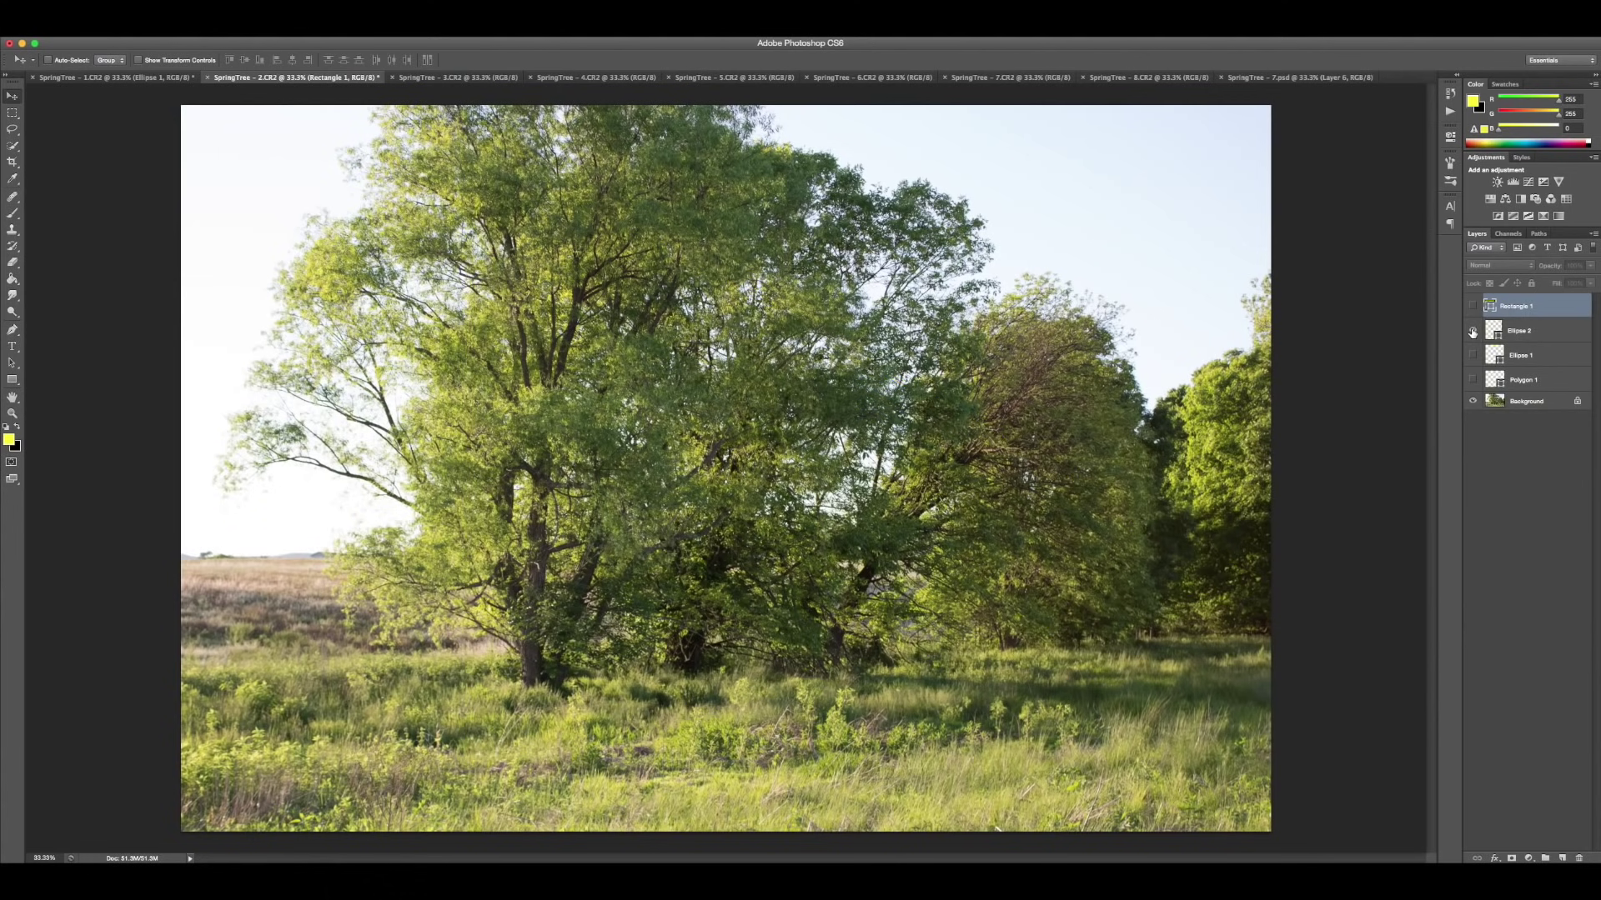
- Briefly show the Ellipse 2 overlay around the reddish tree and the Rectangle 1 overlay around the foreground grass
left_click(1472, 331)
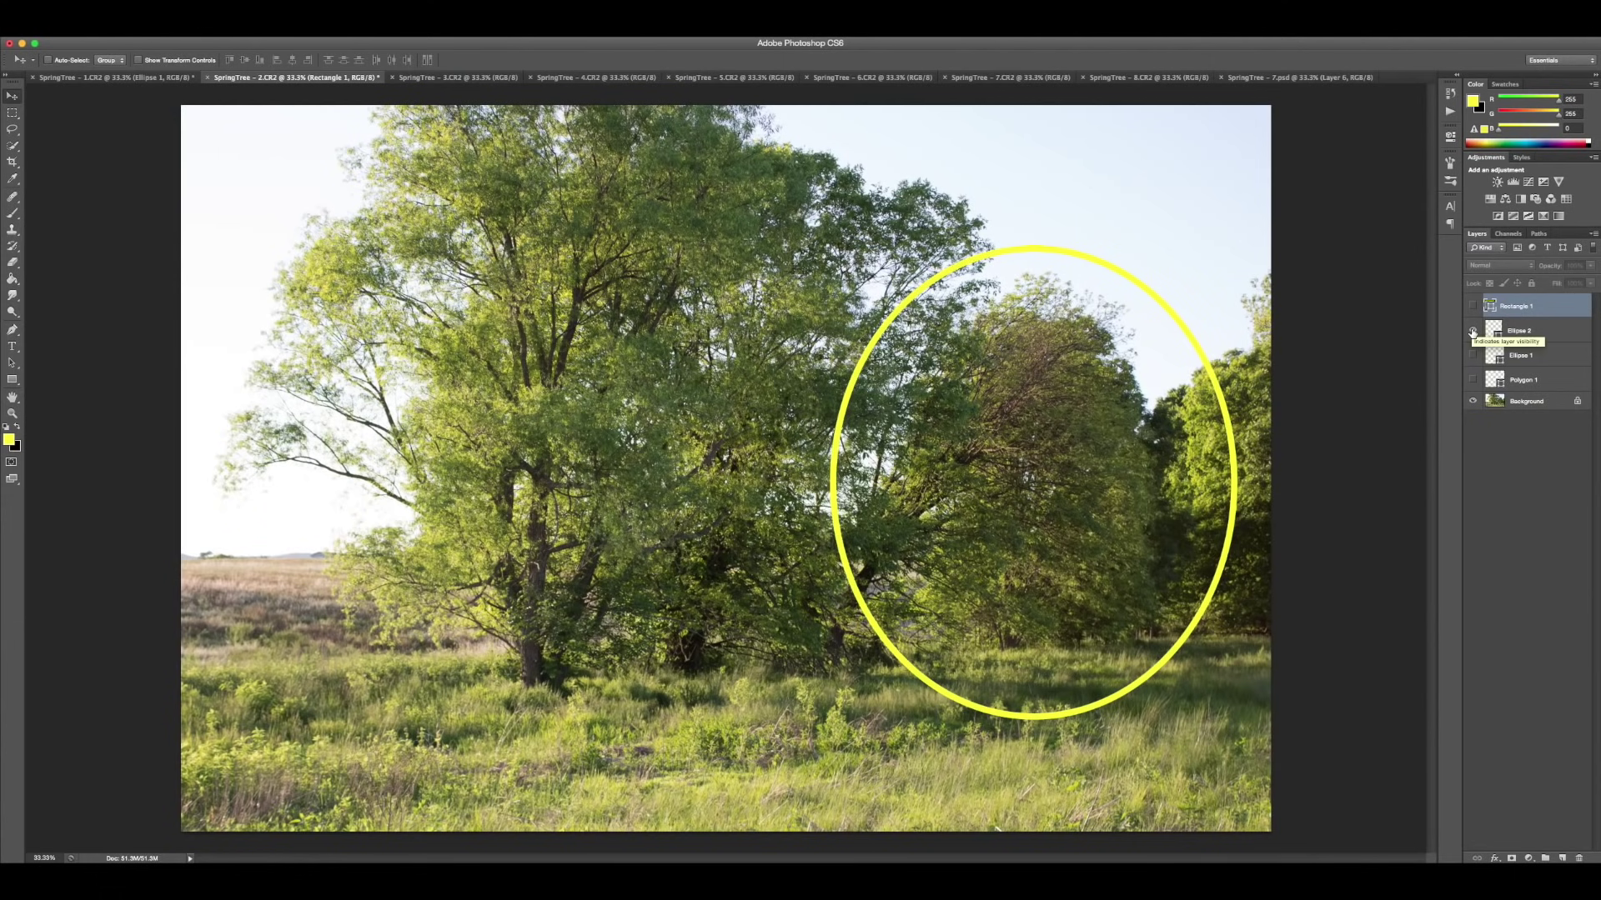
left_click(1472, 332)
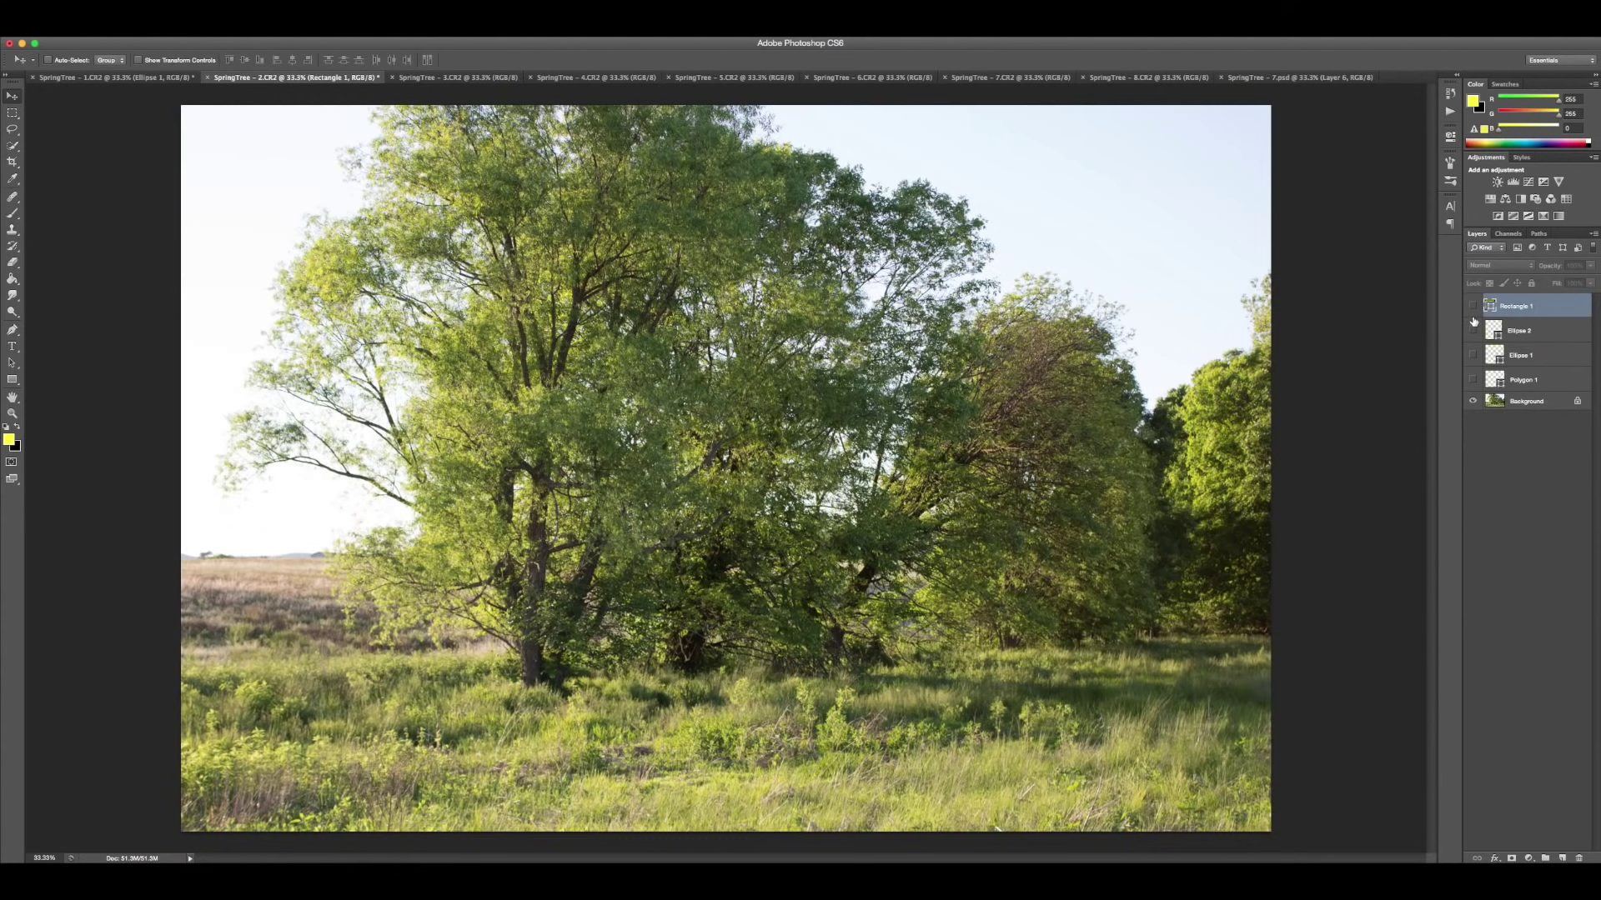
left_click(1472, 307)
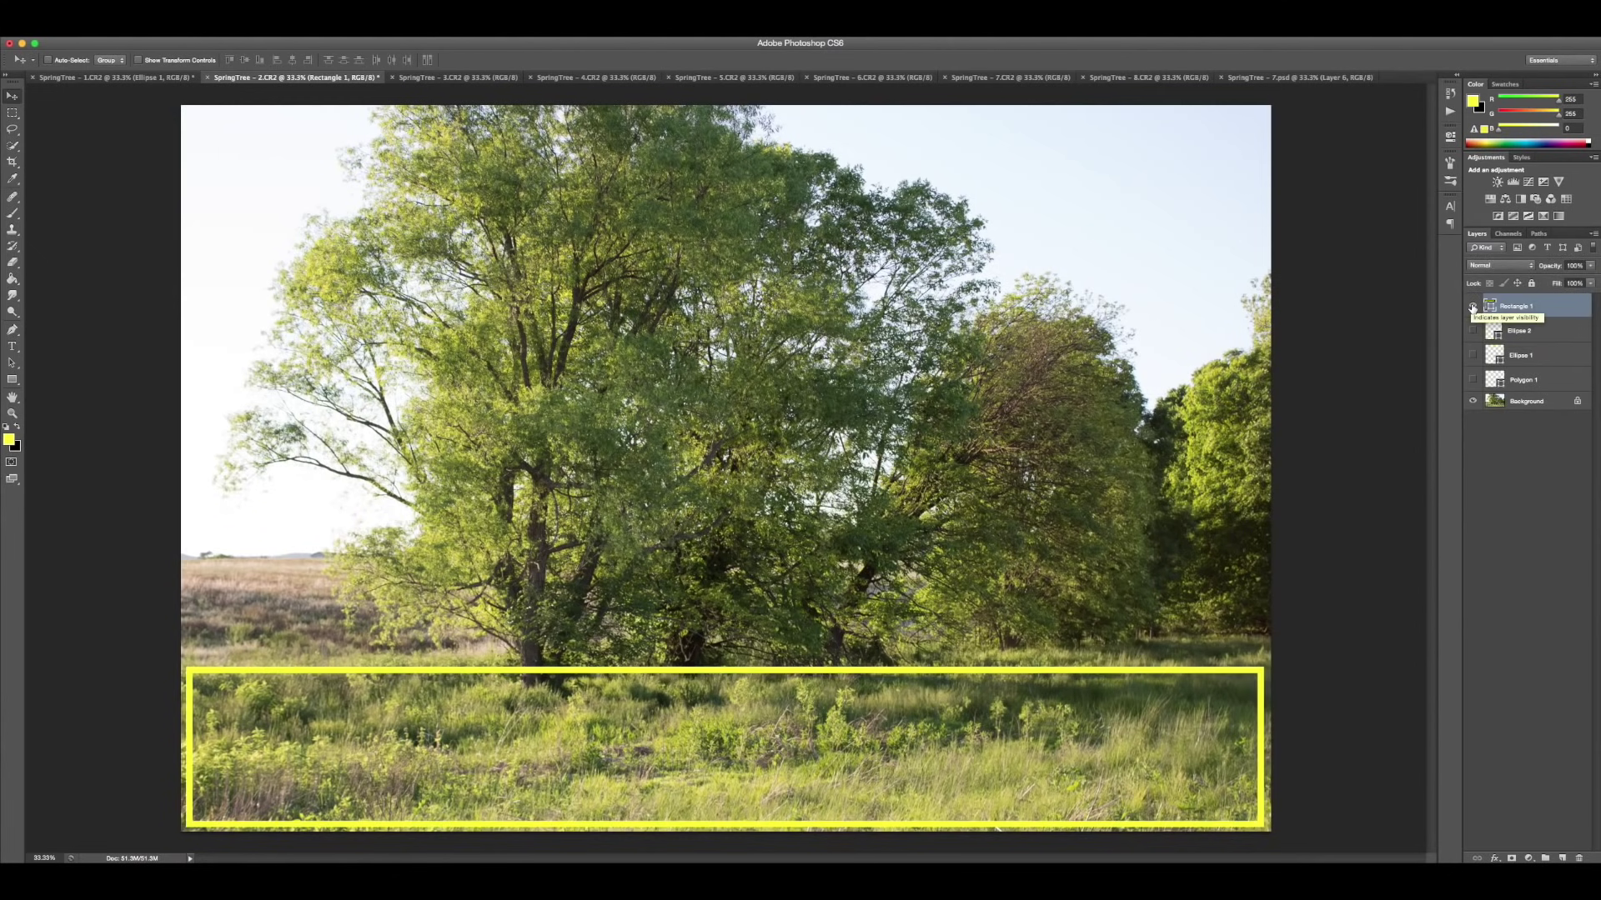
left_click(1472, 308)
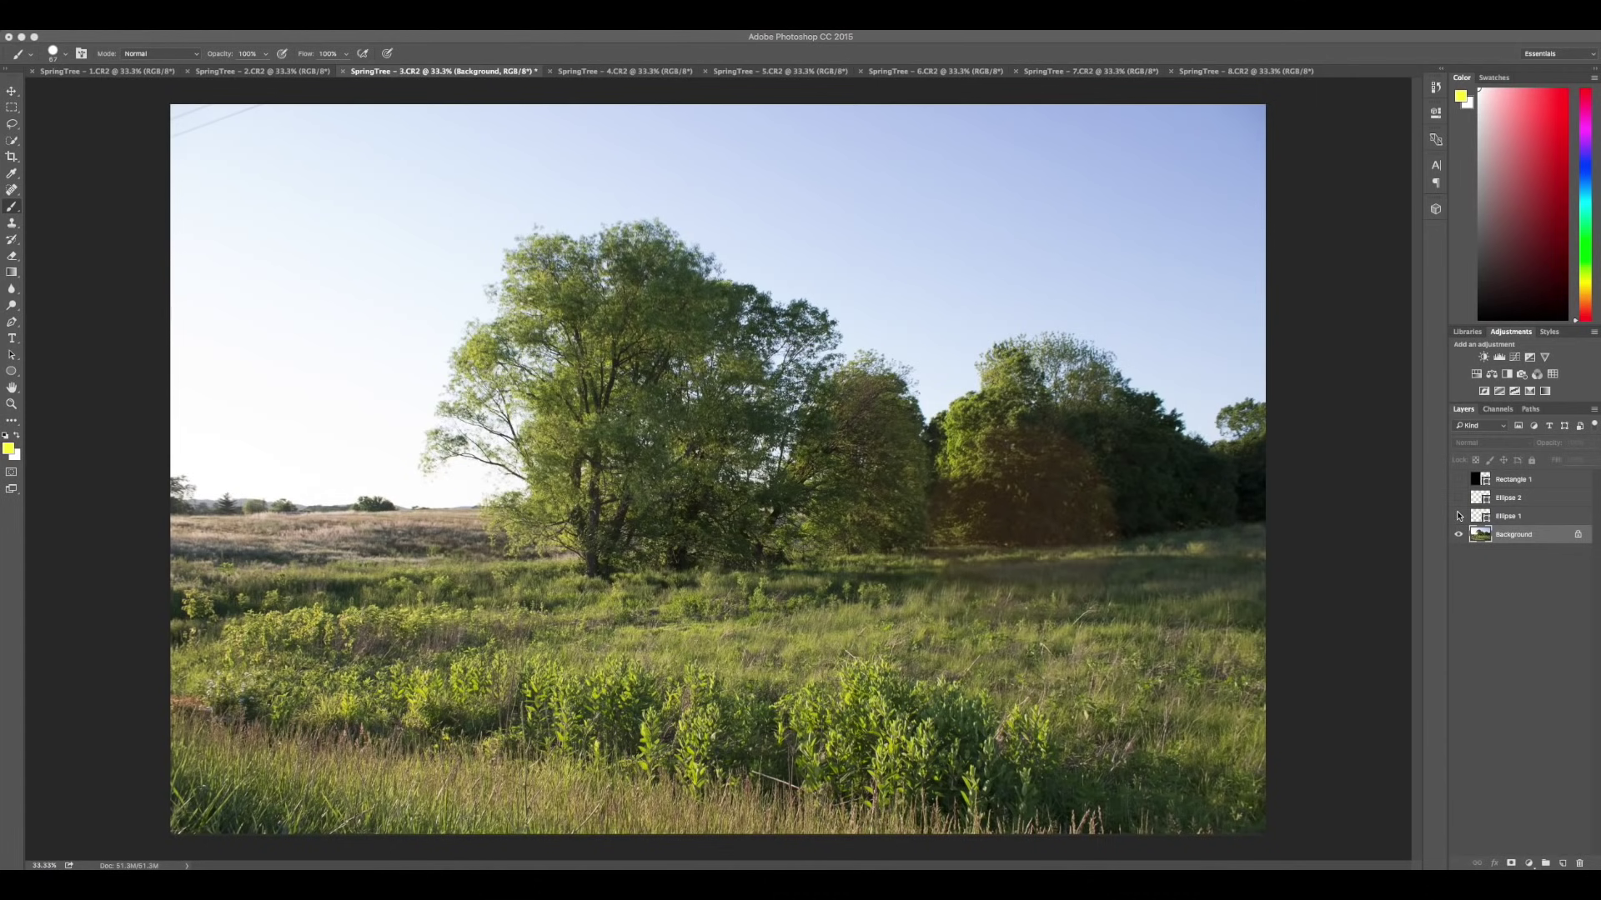
- Briefly show the Ellipse 1 and Ellipse 2 overlays in SpringTree - 3 to examine the main tree and the distant field
left_click(1458, 516)
left_click(1458, 516)
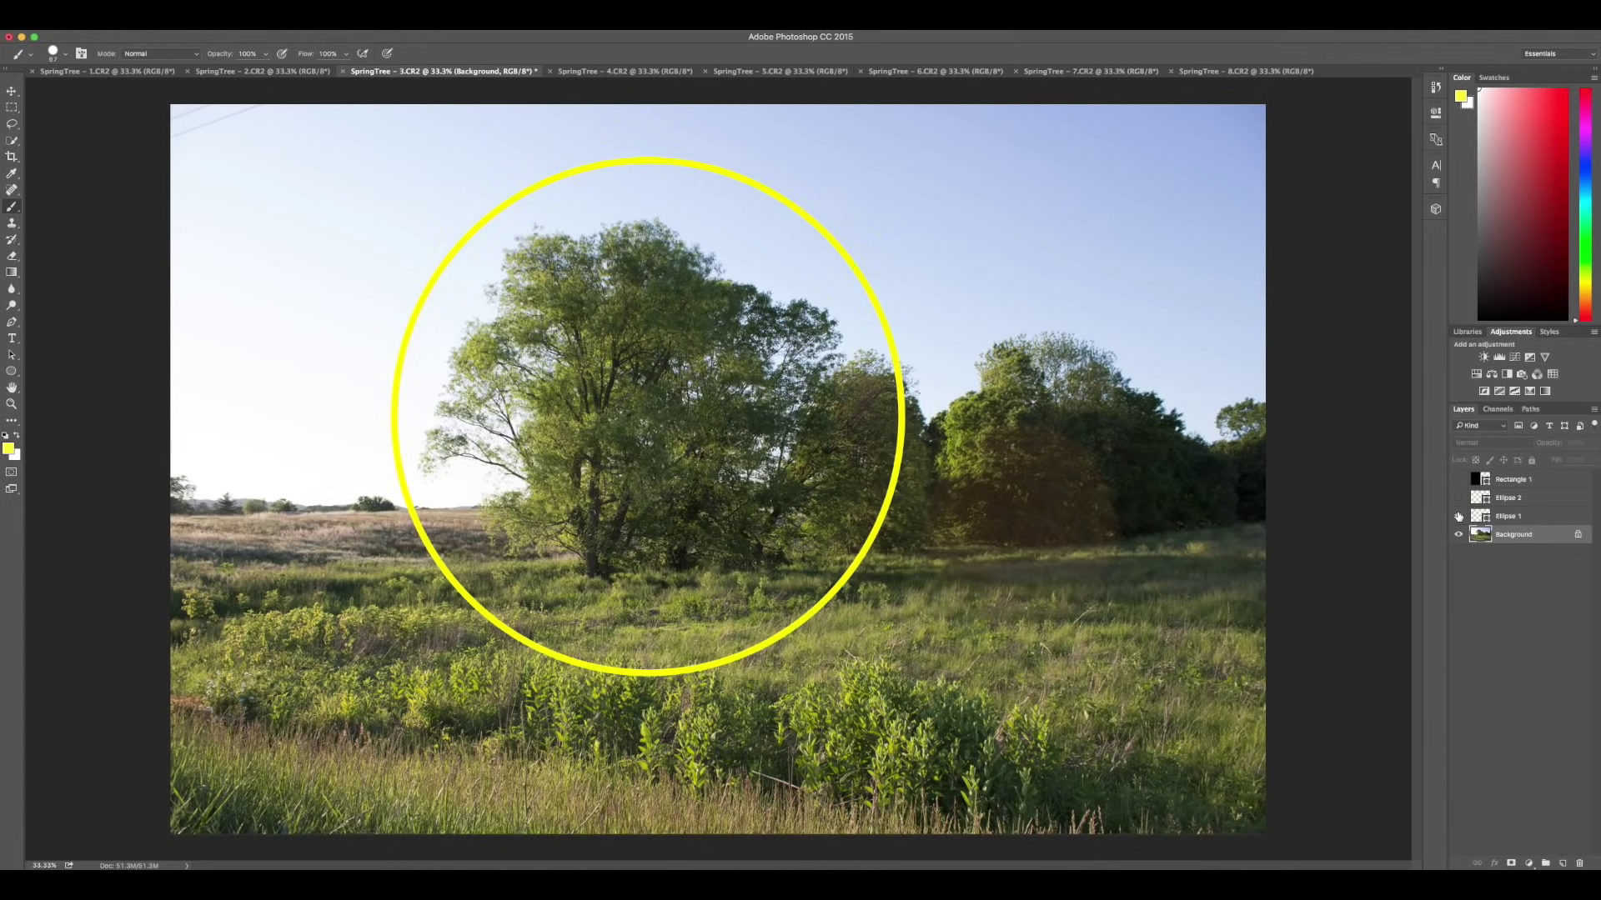
left_click(1458, 516)
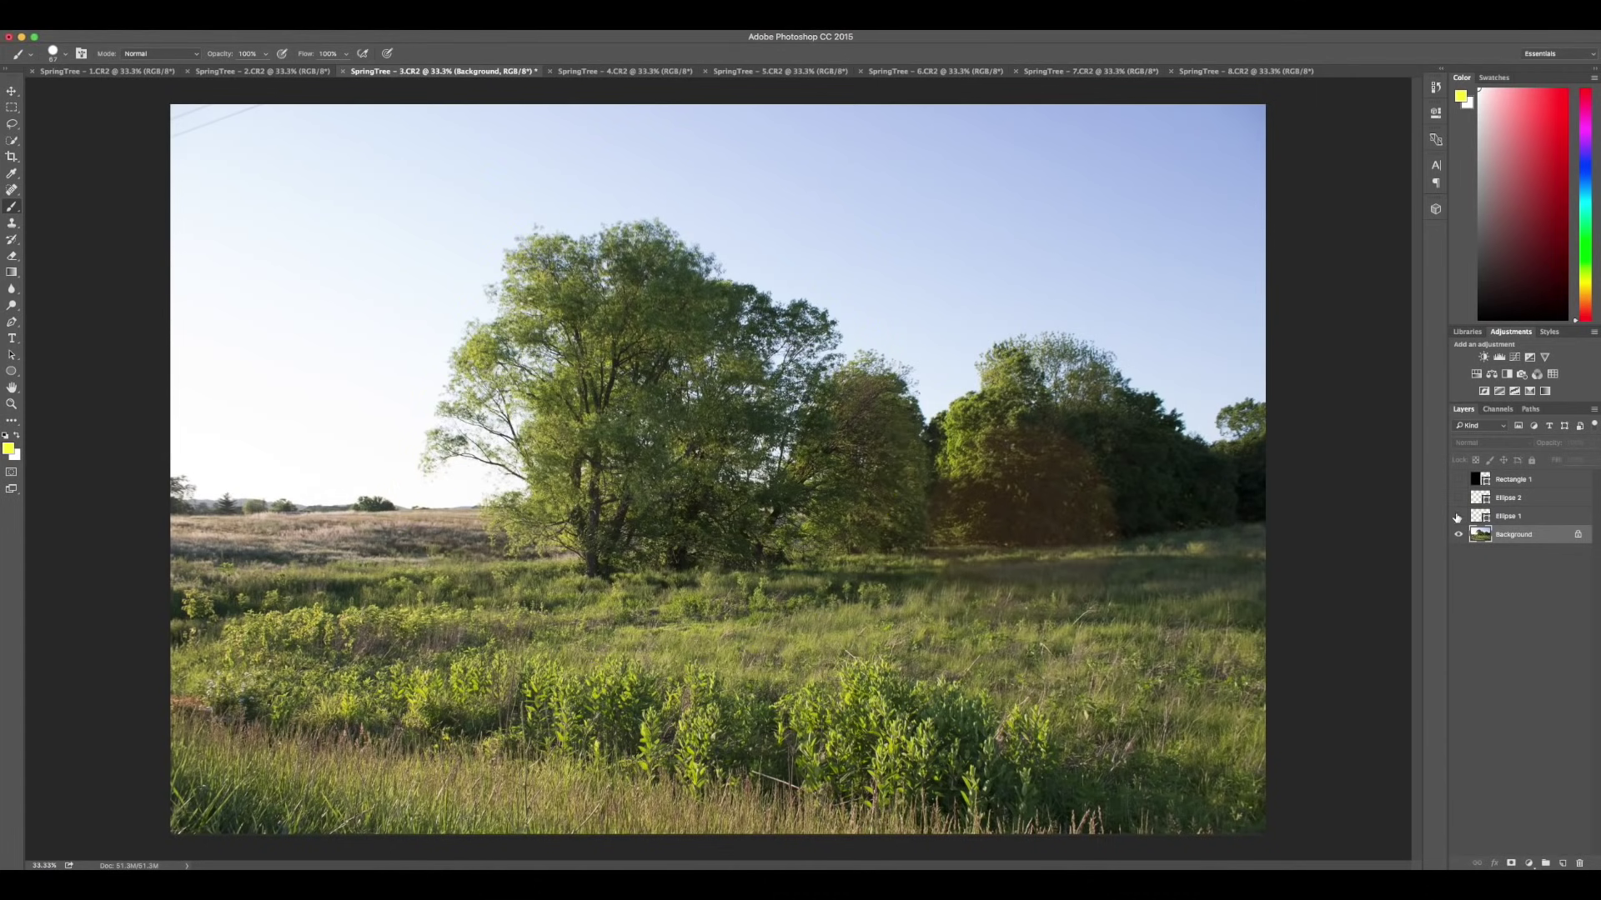
left_click(1459, 498)
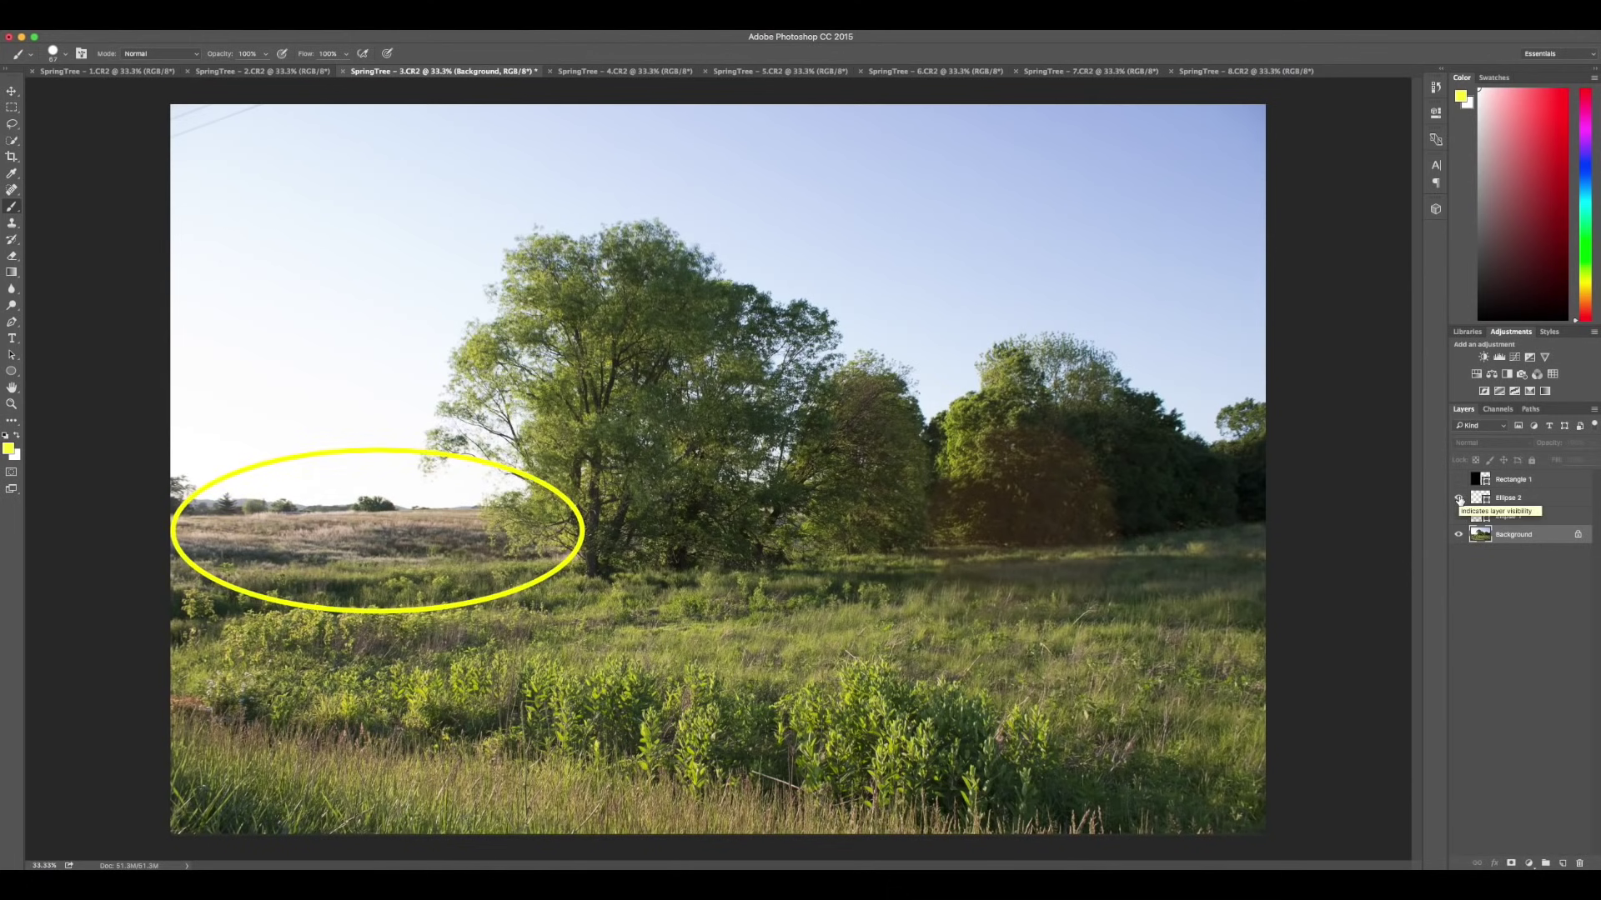
left_click(1458, 498)
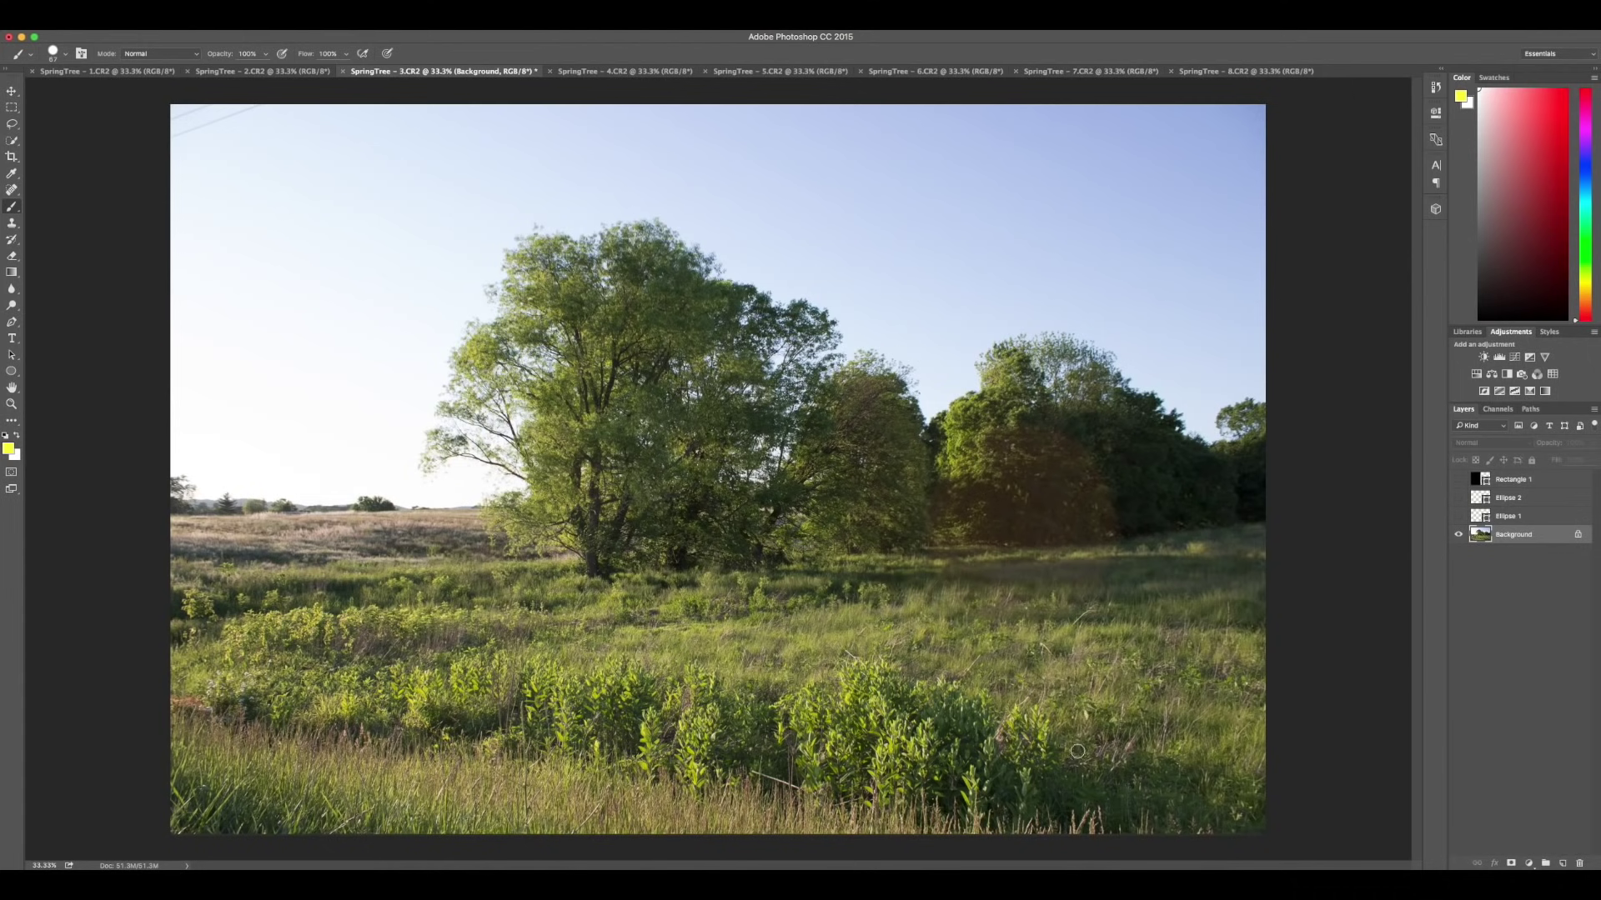
- Paint a curved yellow path through the grass to the tree trunk, undo it, and briefly show the Rectangle 1 overlay
mouse_move(1198, 802)
left_mouse_down()
mouse_move(429, 737)
mouse_move(292, 710)
mouse_move(240, 667)
mouse_move(591, 582)
left_mouse_up()
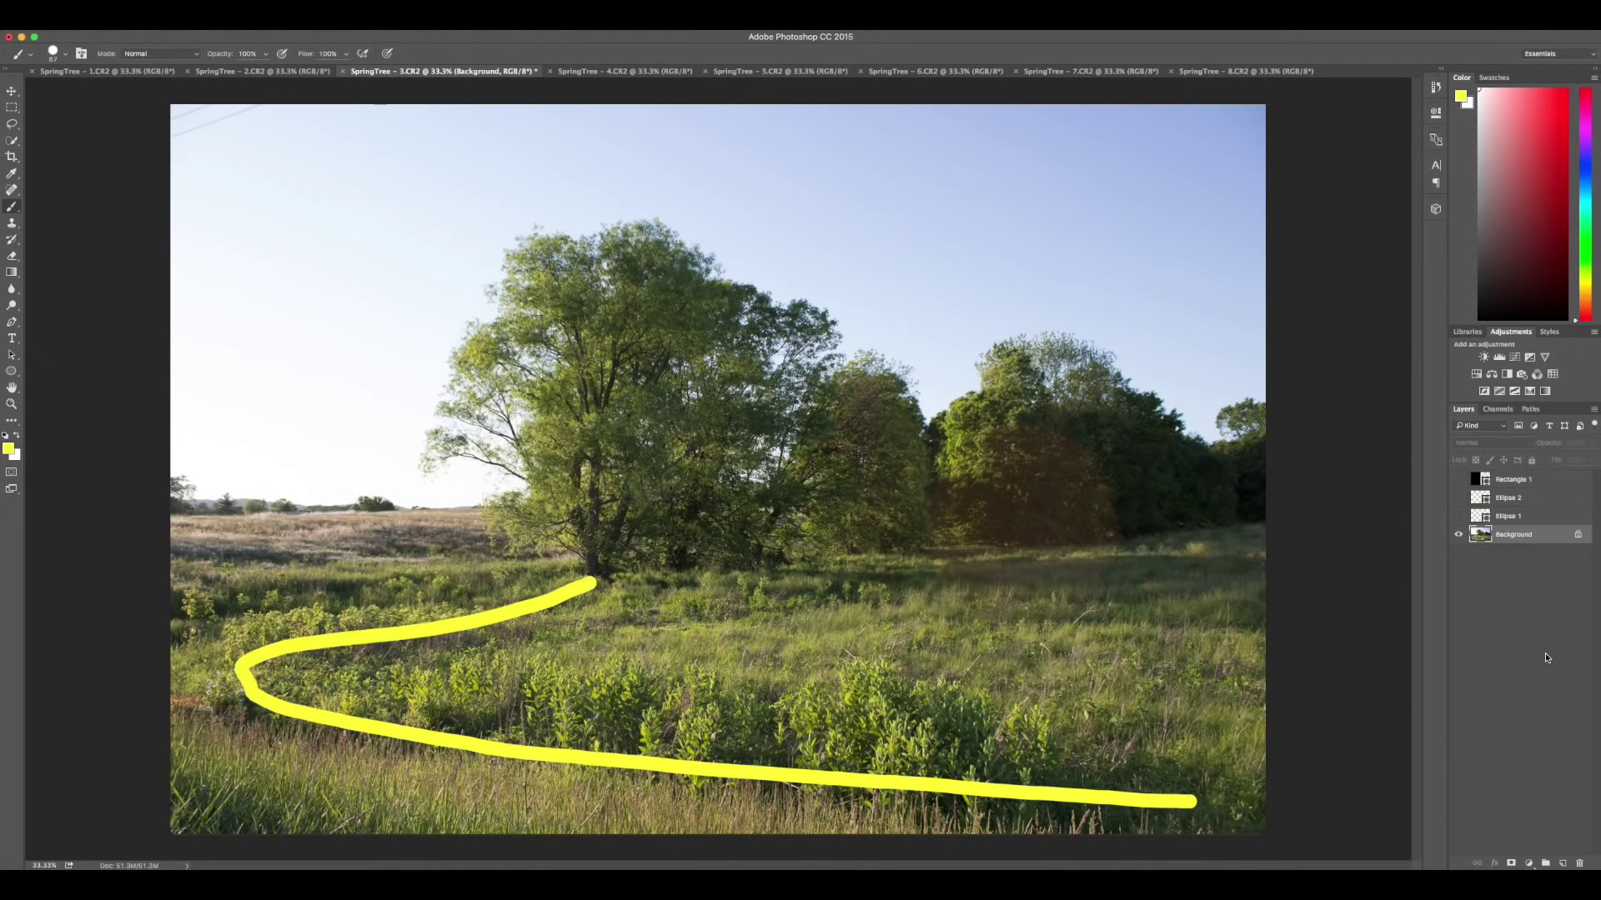
key("super+z")
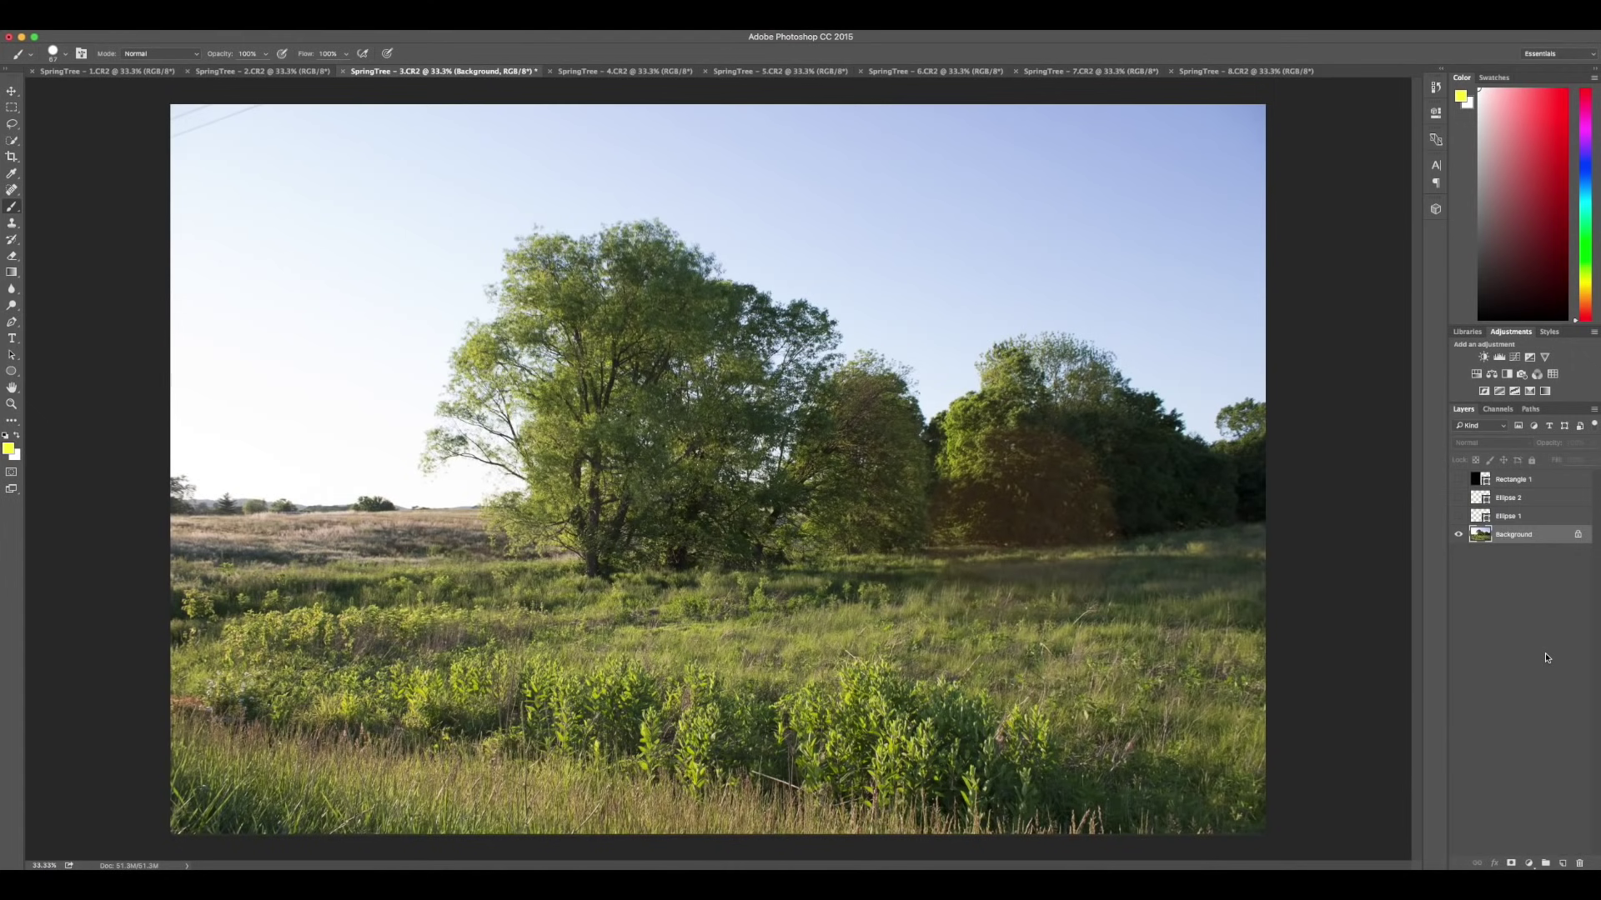
left_click(1458, 480)
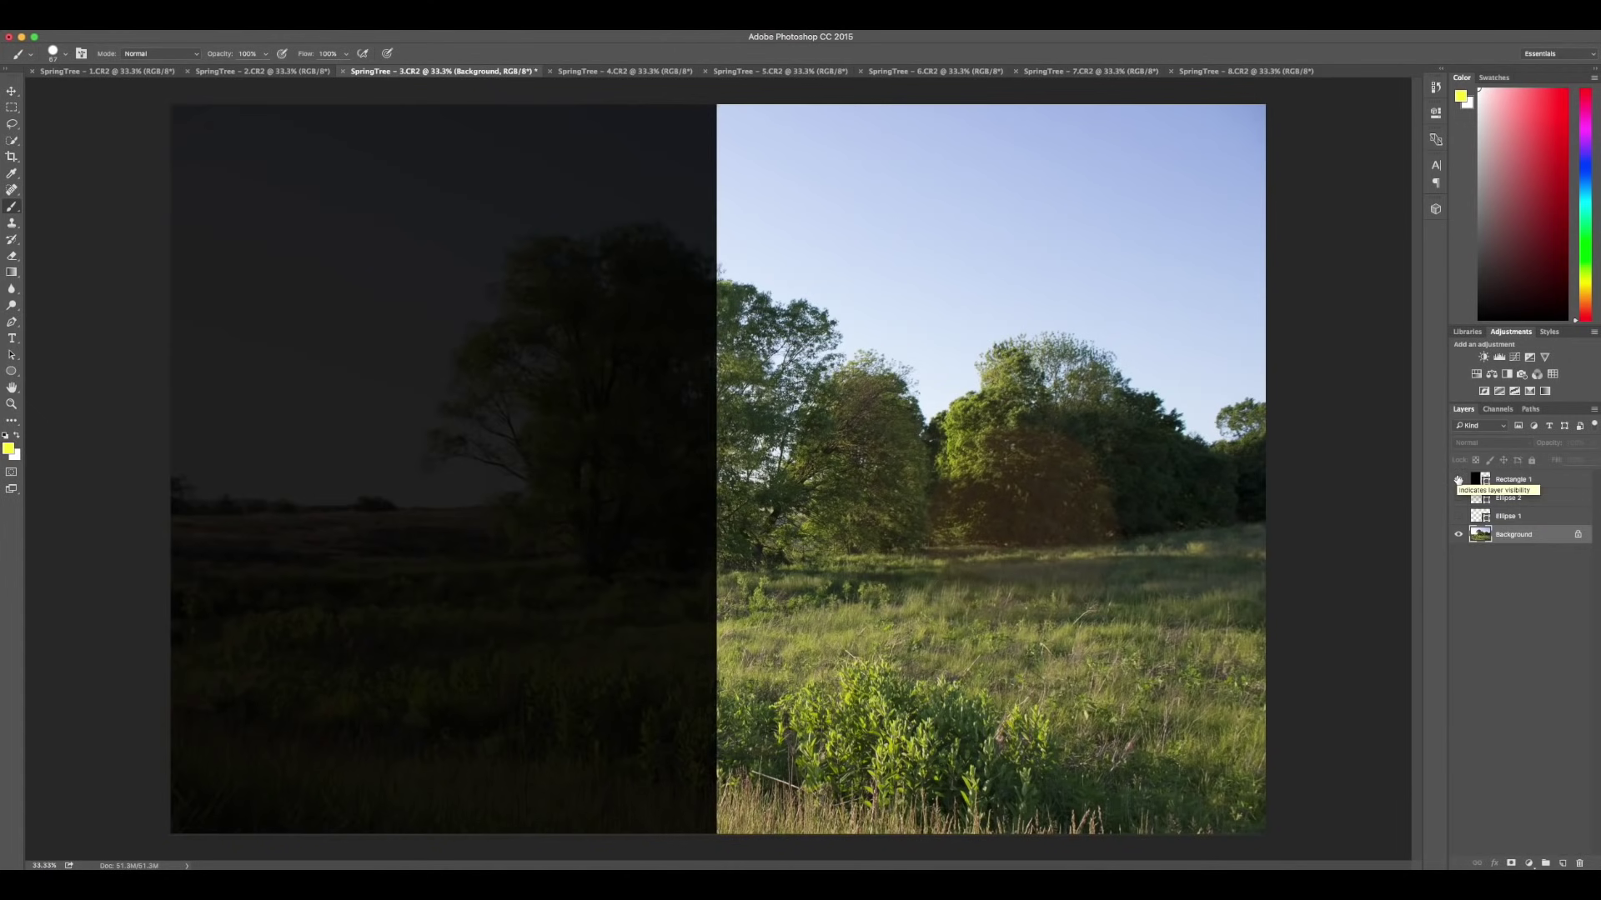
left_click(1458, 480)
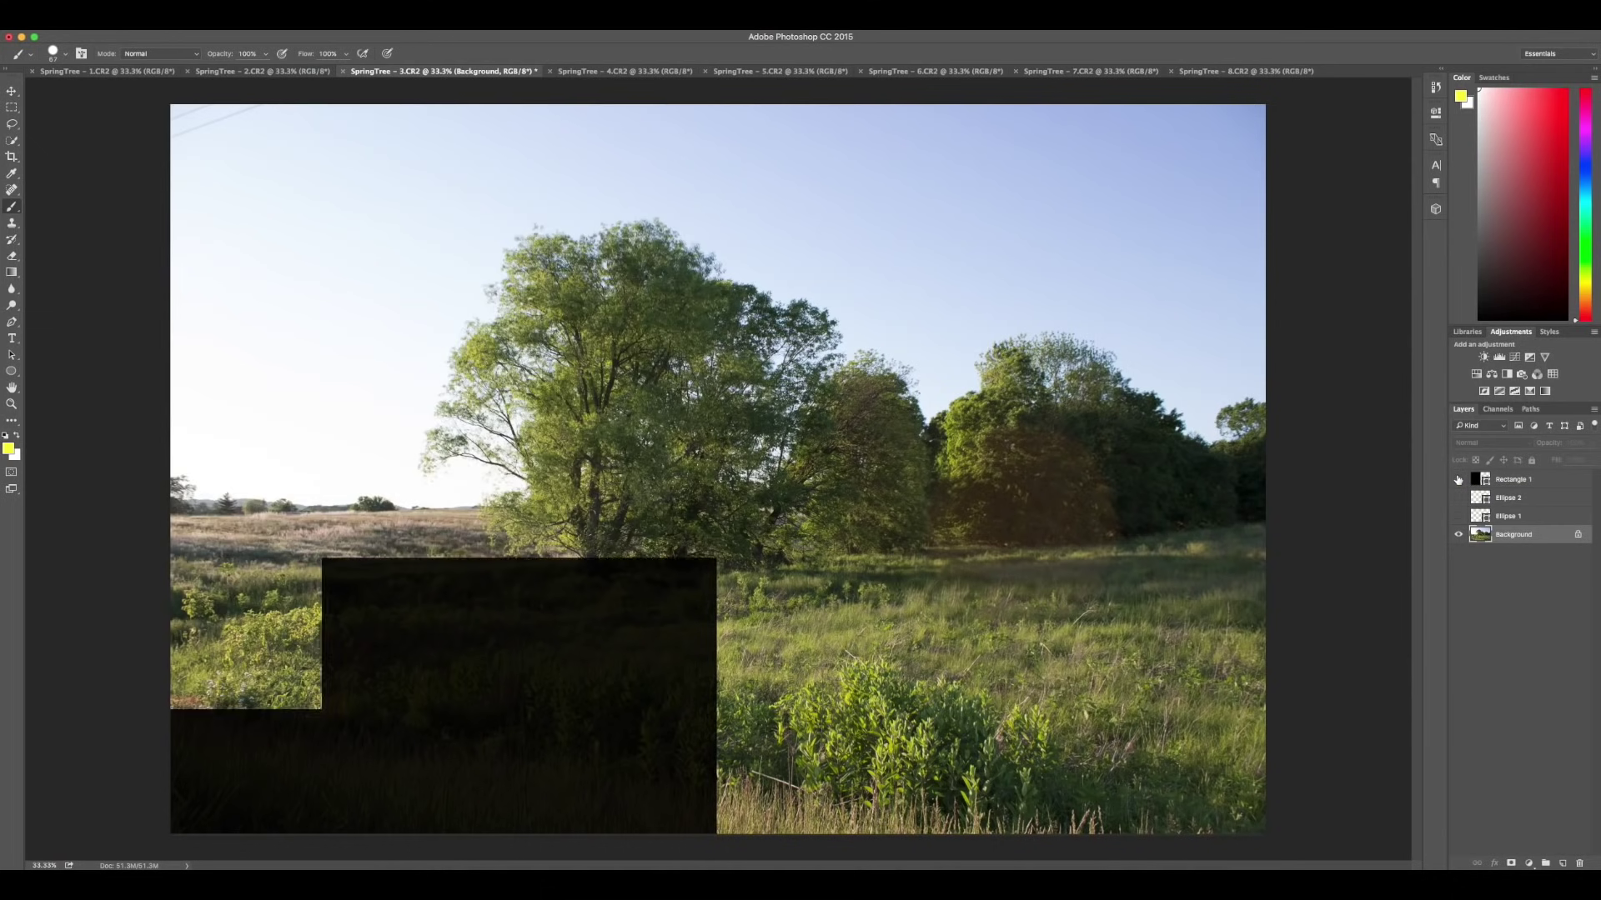
- Crop SpringTree - 3 around the main tree, removing the dark trees on the right, some upper sky and the lowest foreground grass
key("c")
left_click_drag(1260, 469, 1082, 465)
left_click_drag(720, 106, 720, 144)
left_click_drag(718, 795, 717, 750)
left_click_drag(718, 190, 718, 198)
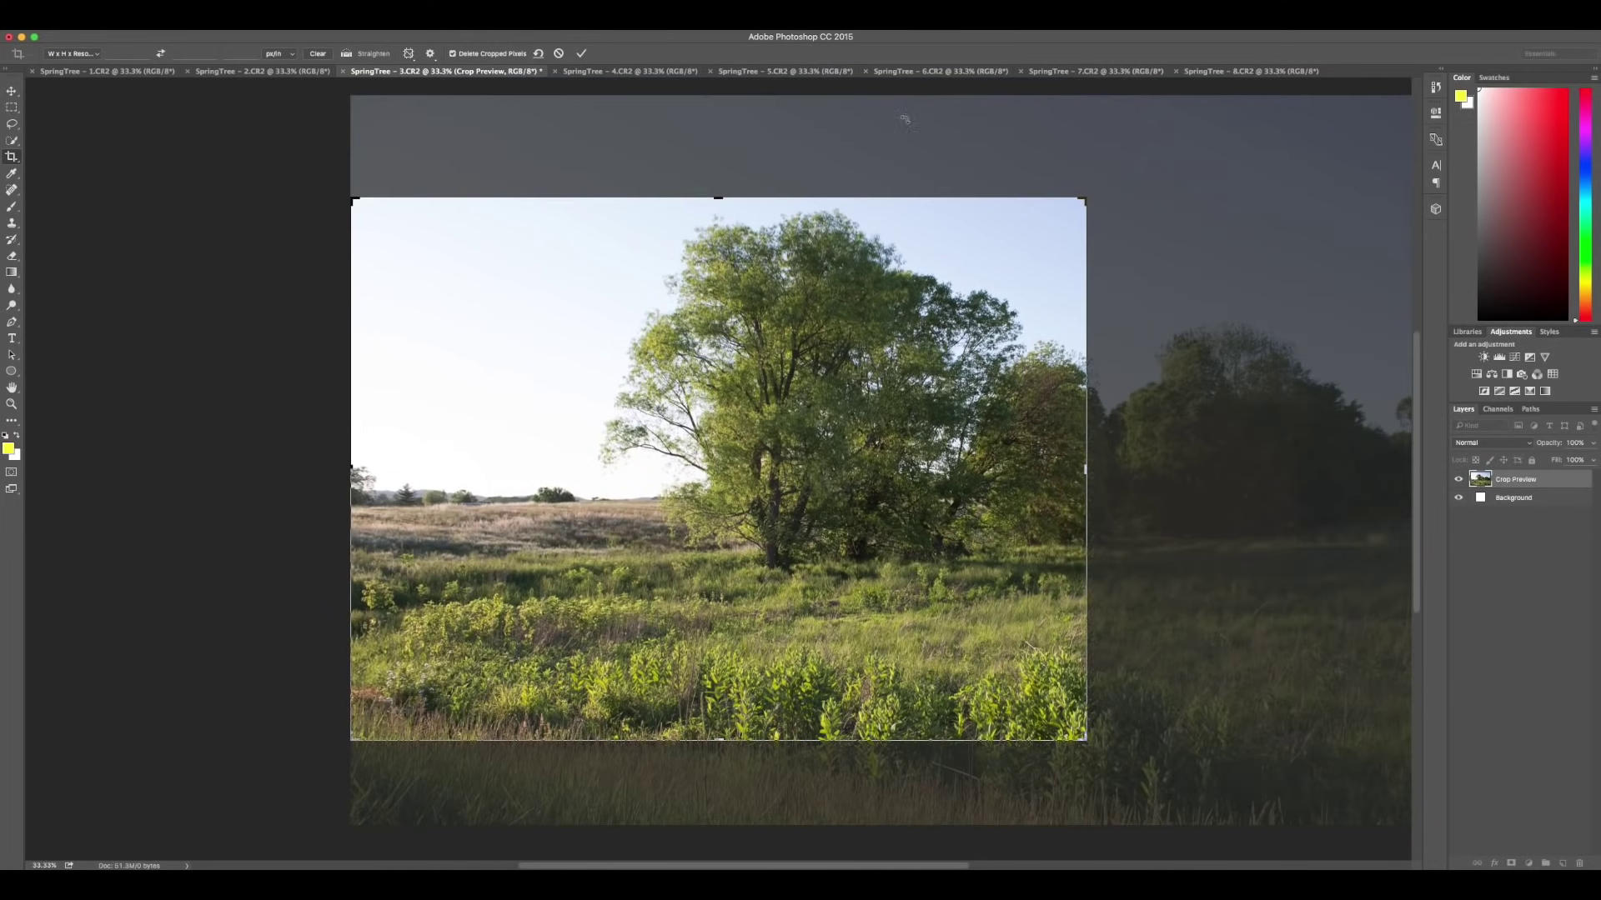
left_click(581, 53)
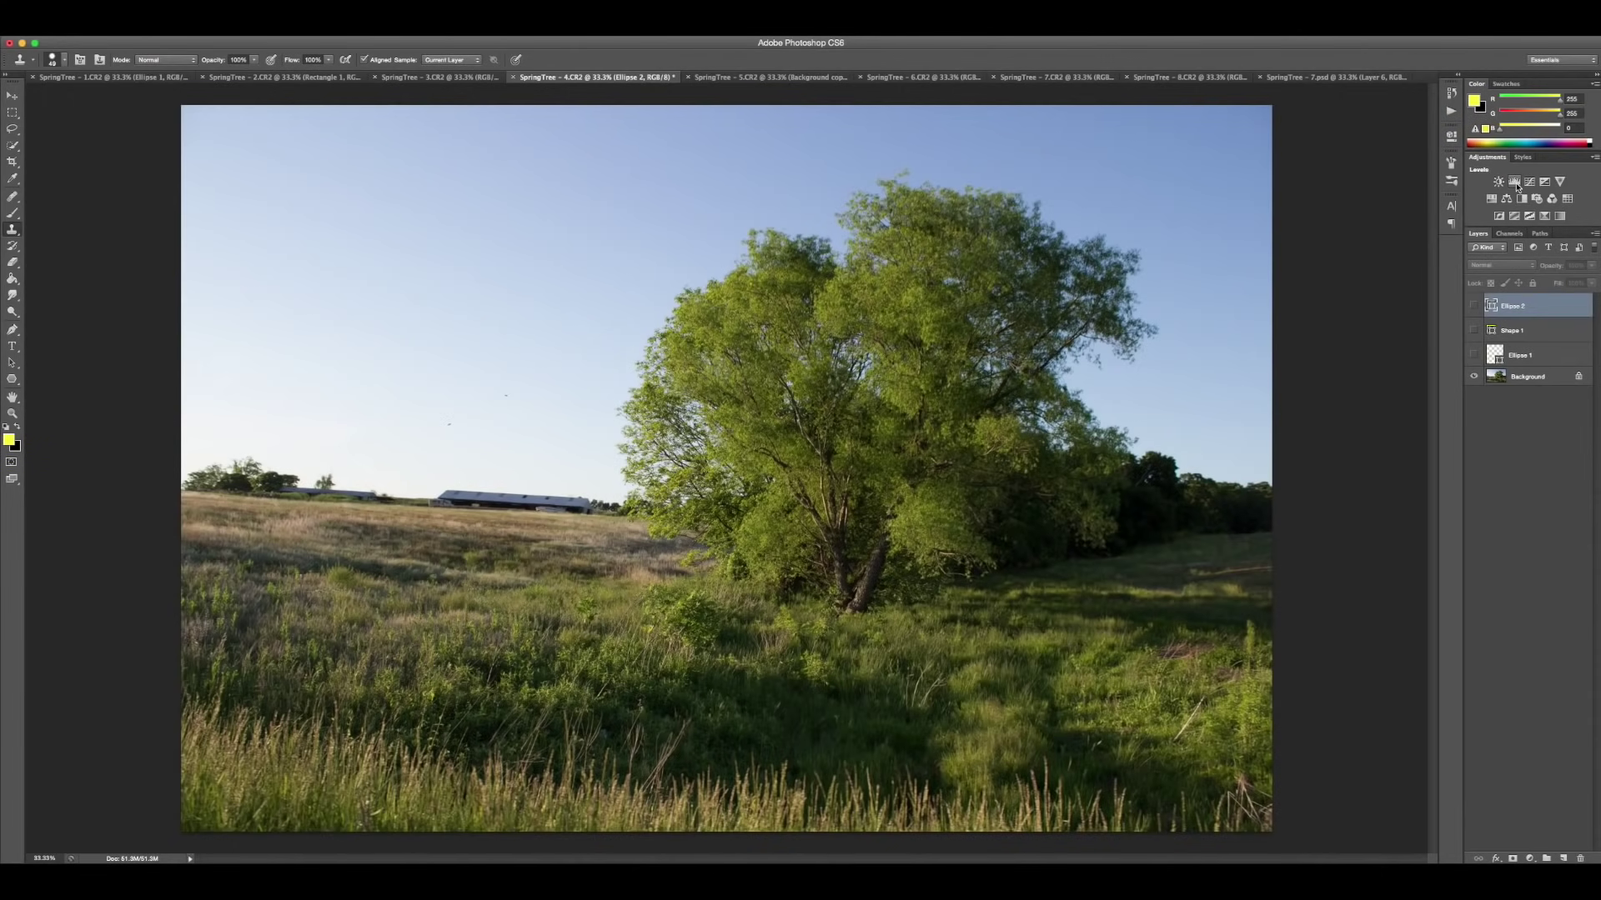
- Add a Levels adjustment layer to SpringTree - 4, lowering the white input point and setting the midtones to 1.13
left_click(1515, 184)
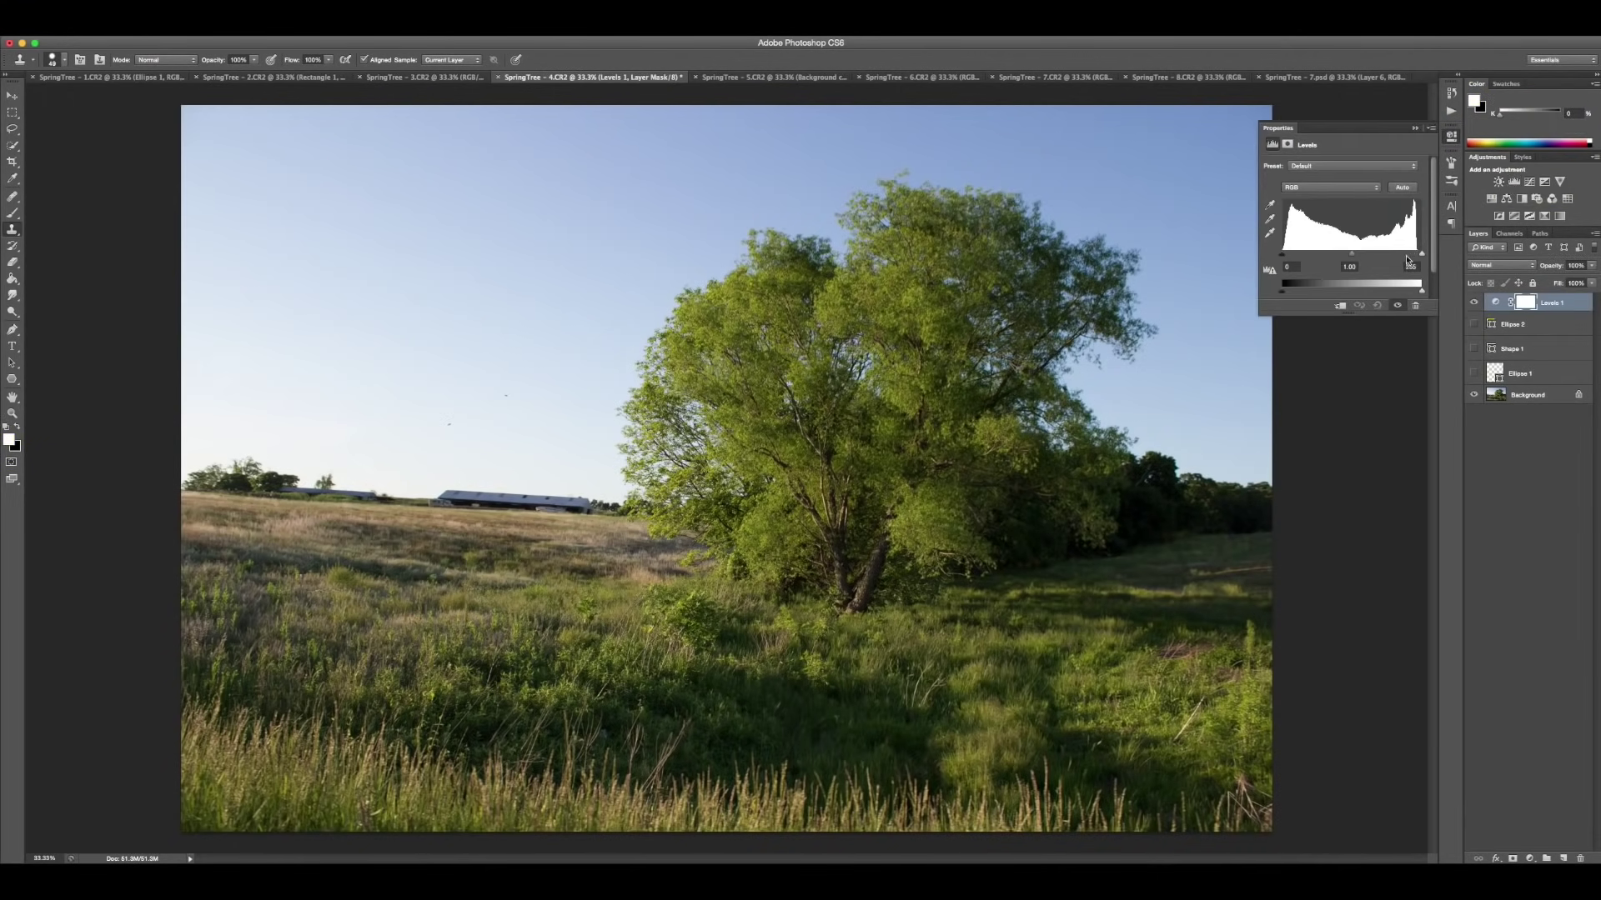
left_click_drag(1422, 256, 1413, 257)
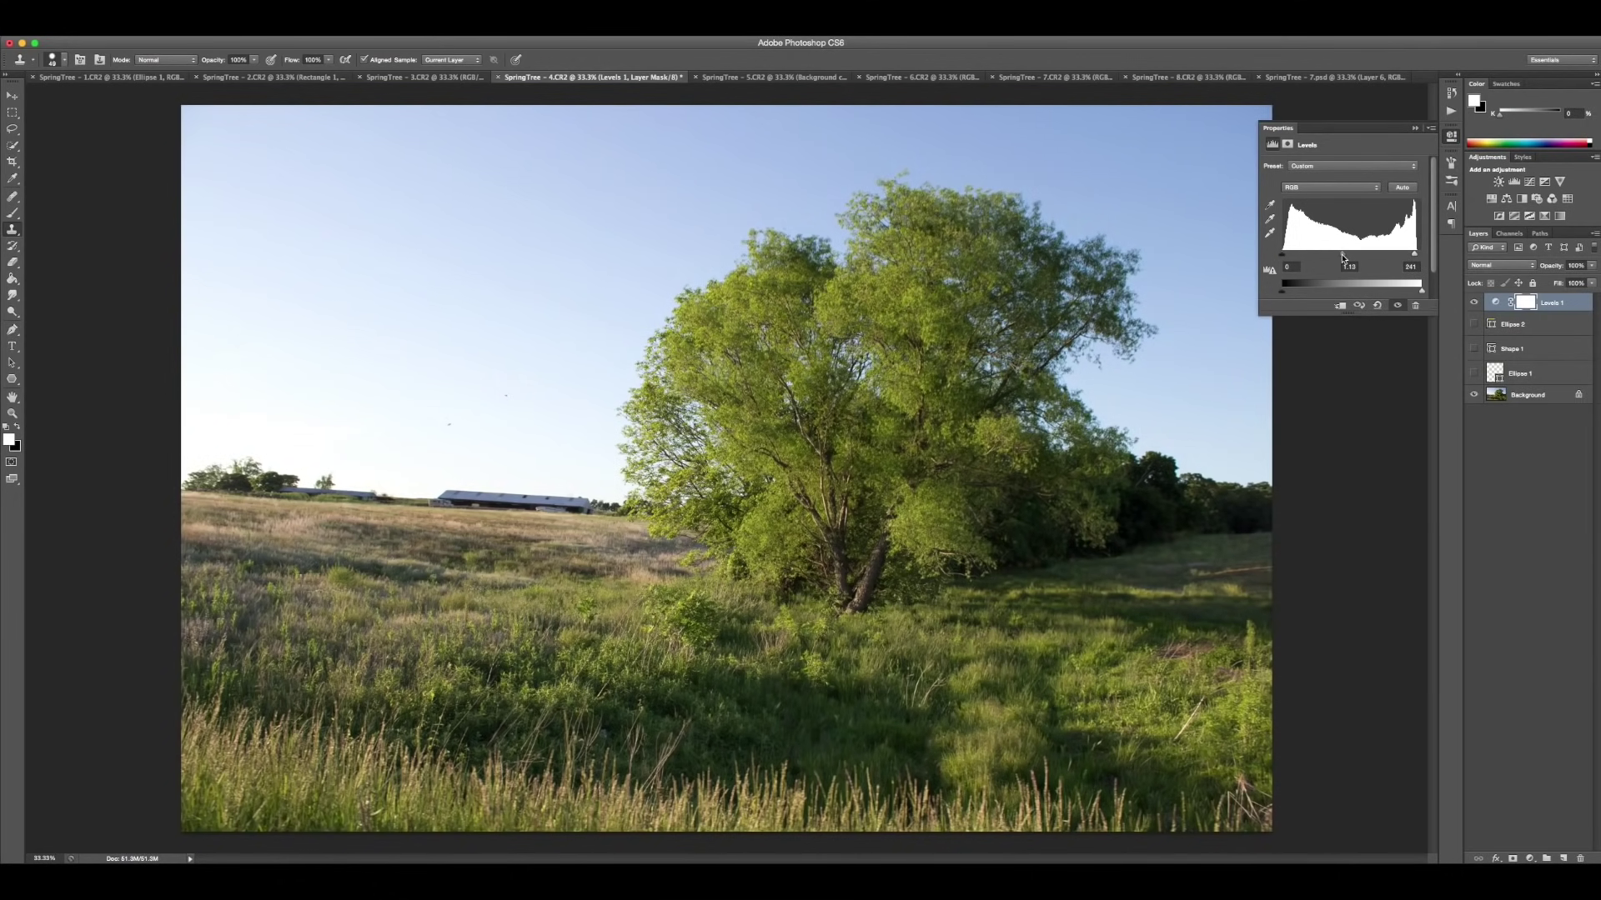
left_click_drag(1414, 255, 1405, 257)
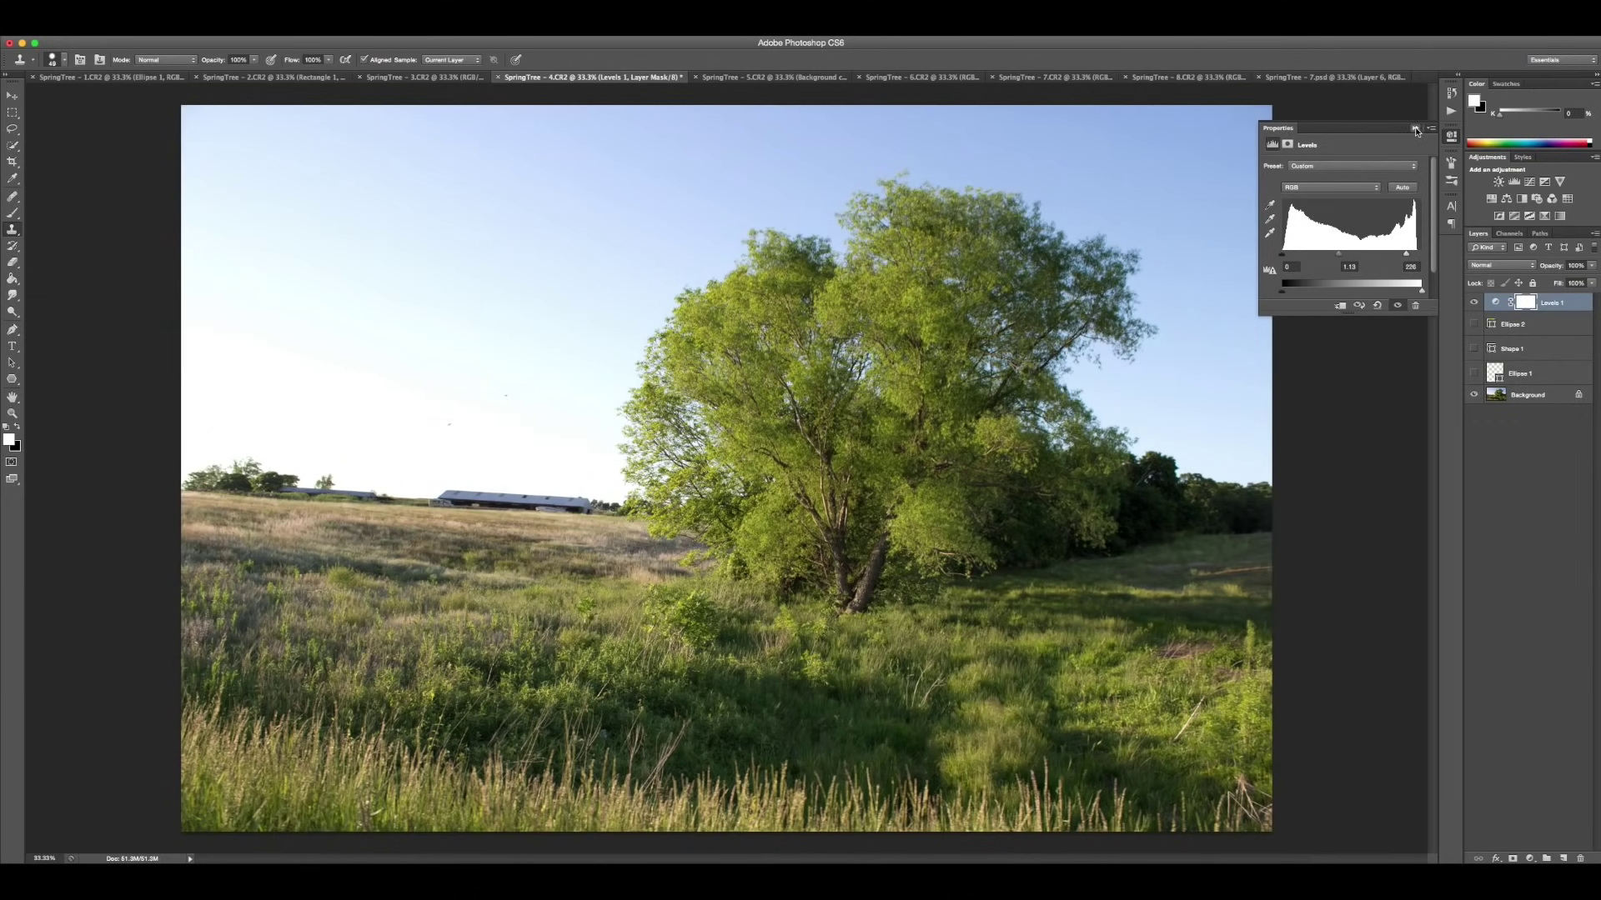
left_click(1415, 130)
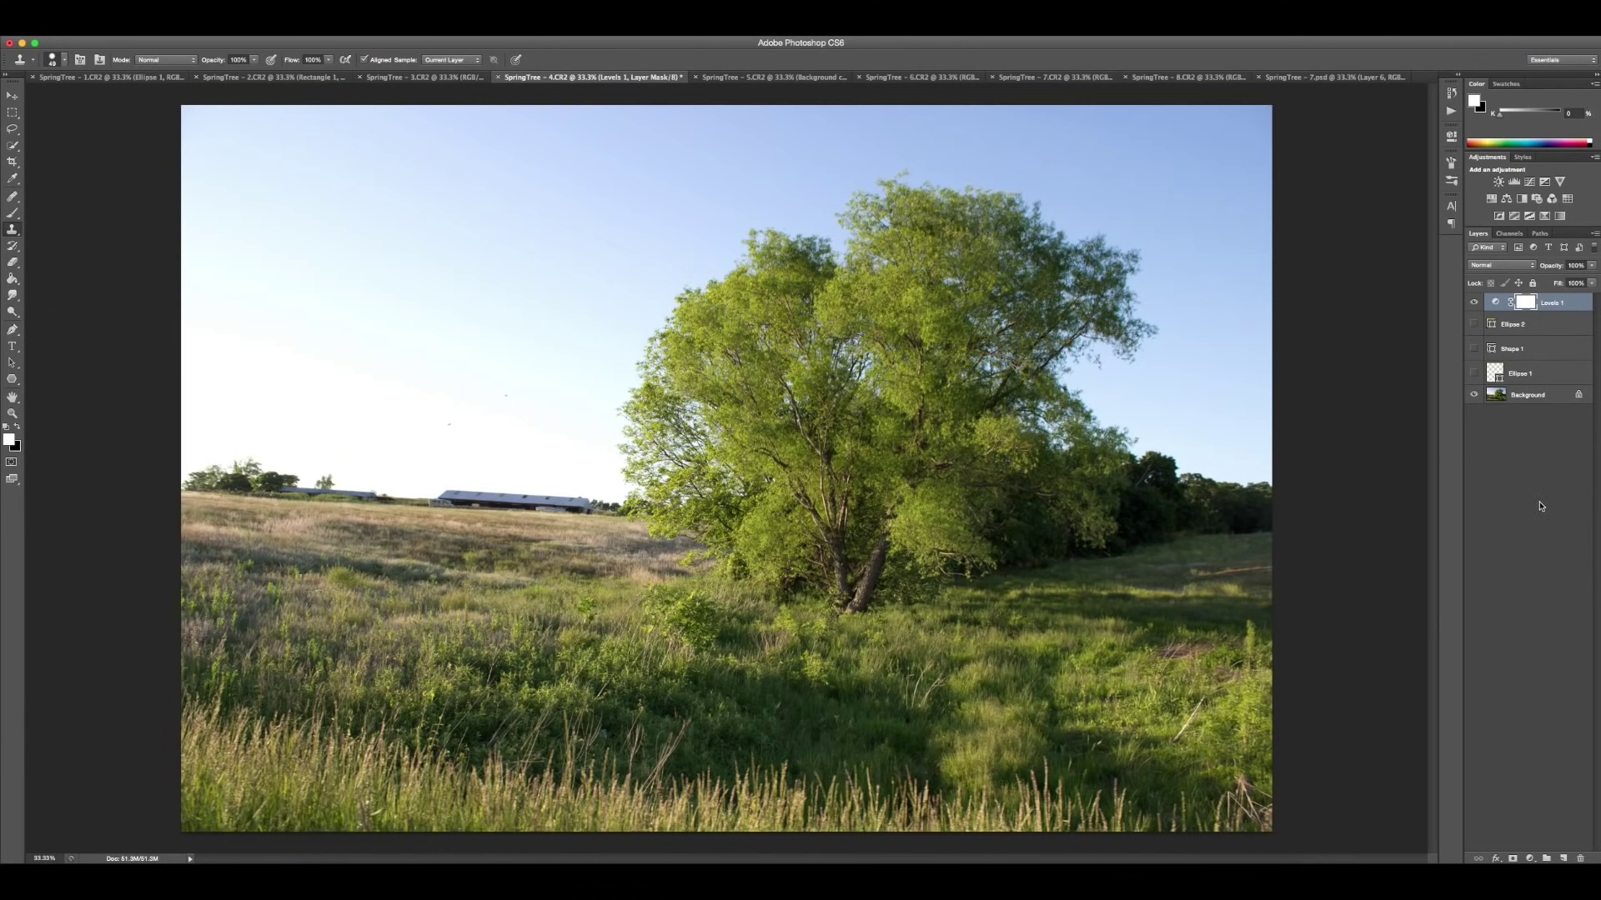
- Briefly show the Ellipse 1 overlay around the tree and the Shape 1 vertical dividing line to examine the framing
left_click(1474, 373)
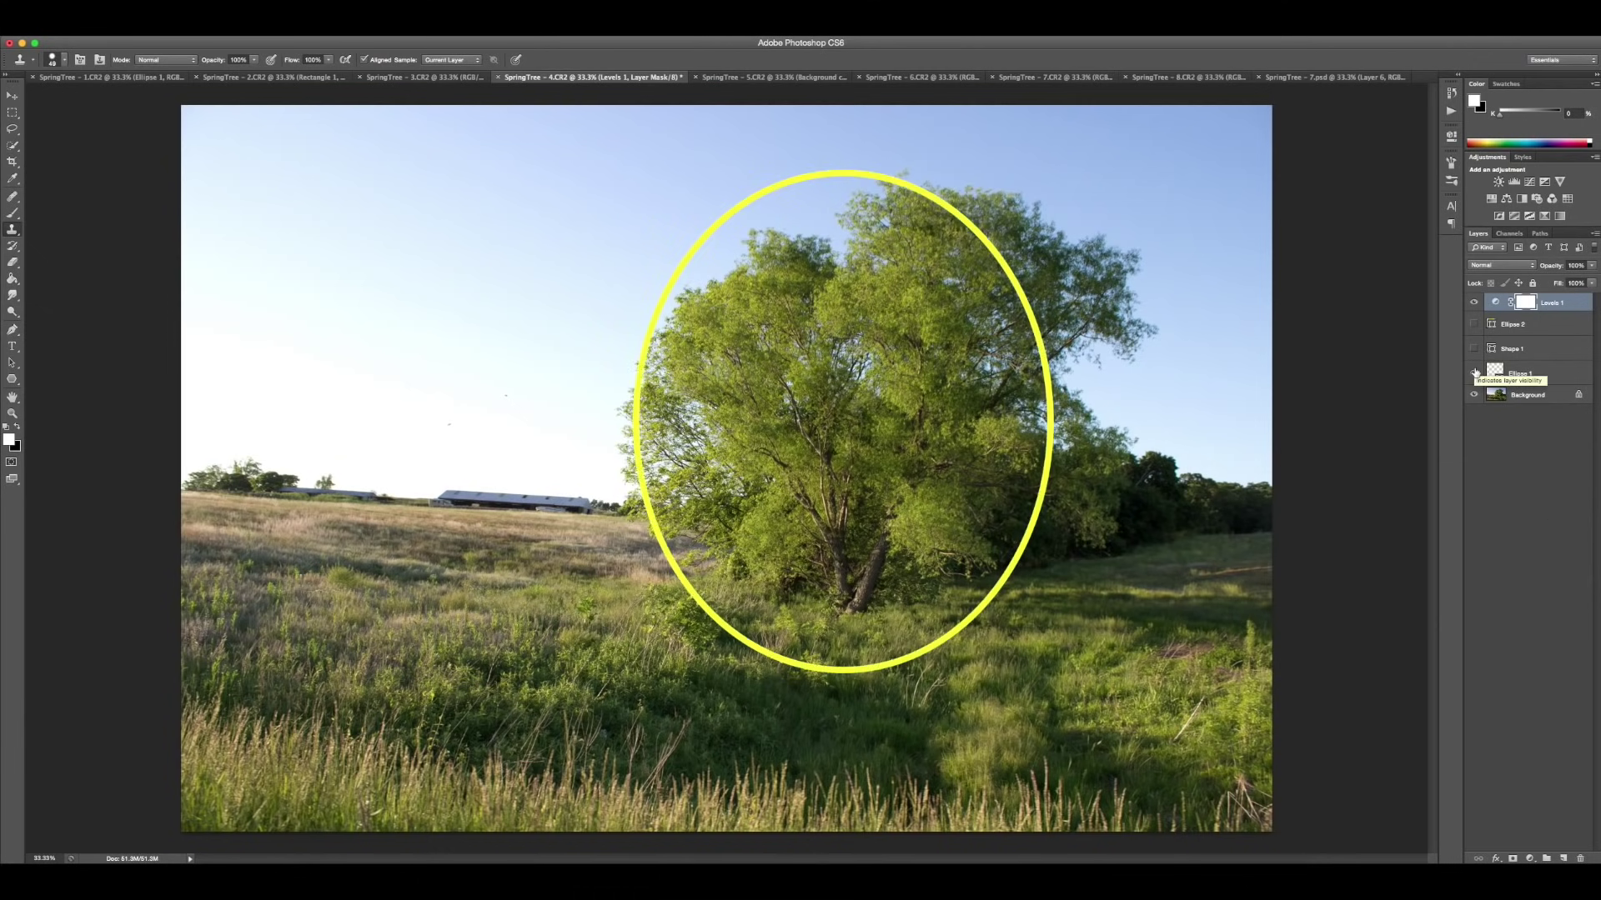
left_click(1475, 373)
left_click(1475, 349)
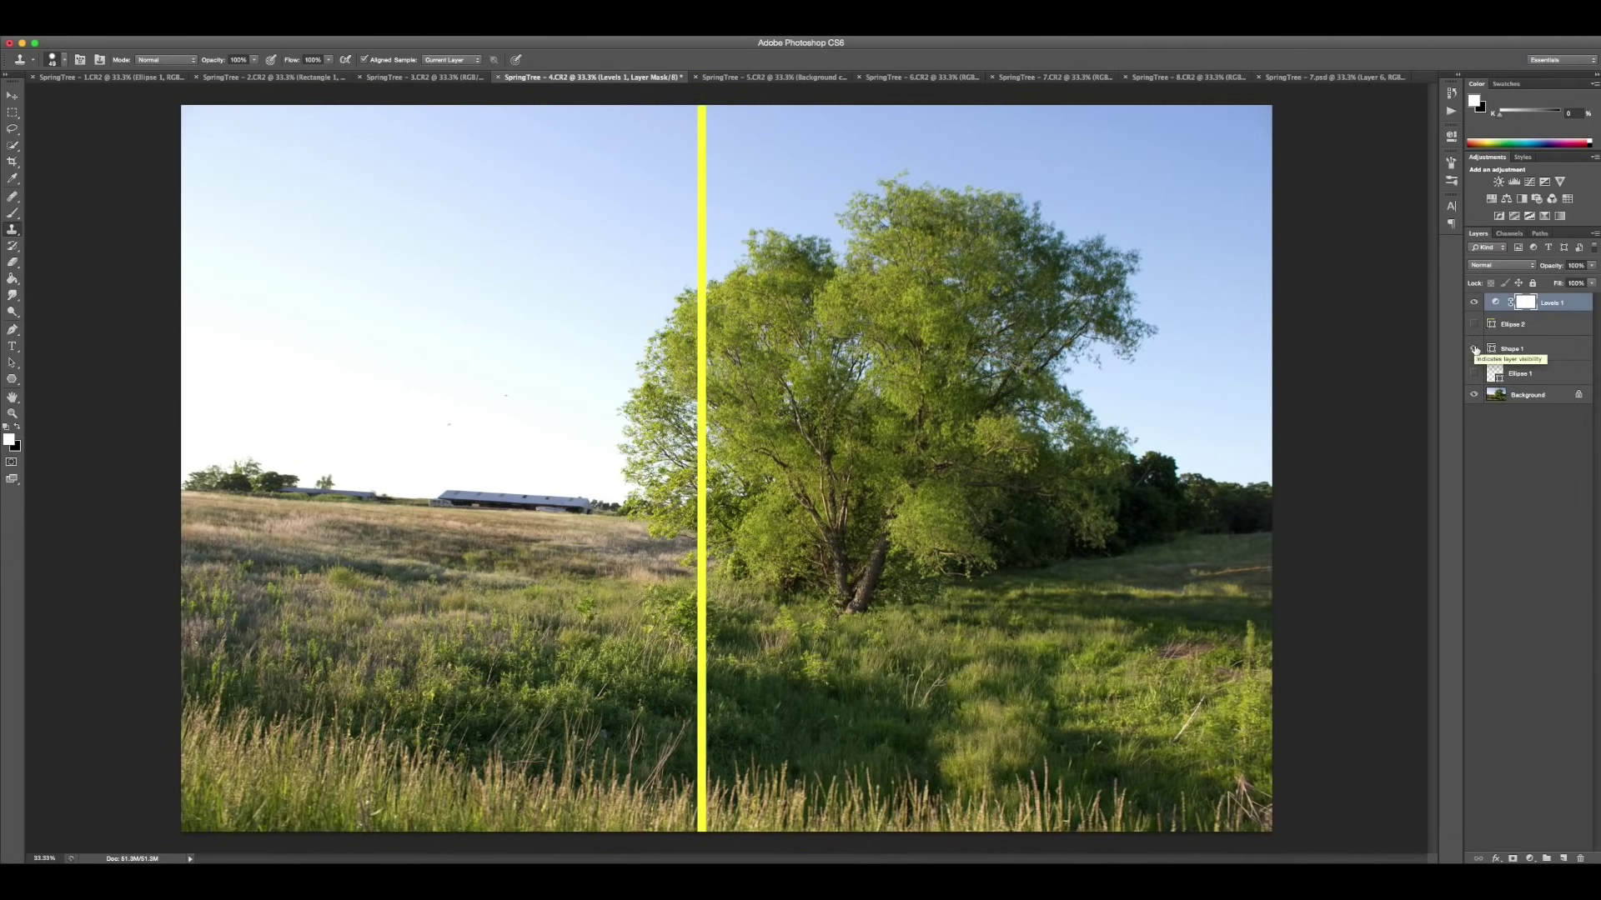
left_click(1474, 349)
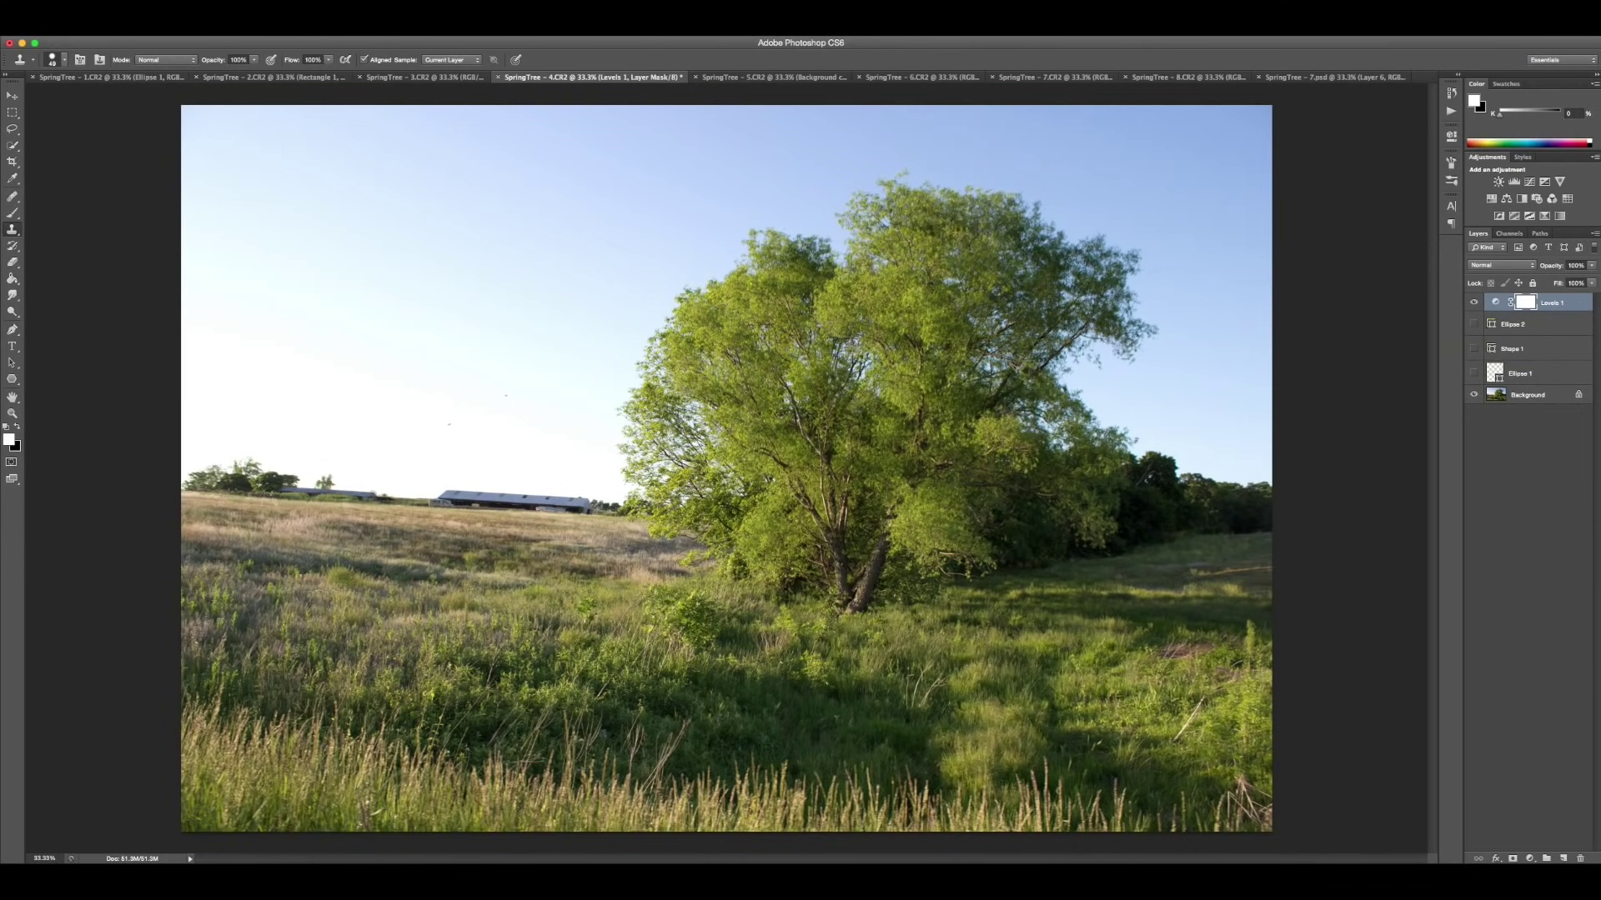
- Crop SpringTree - 4 from the top edge down to the treetop and from the right edge in to the tree's outer branches
left_click(11, 163)
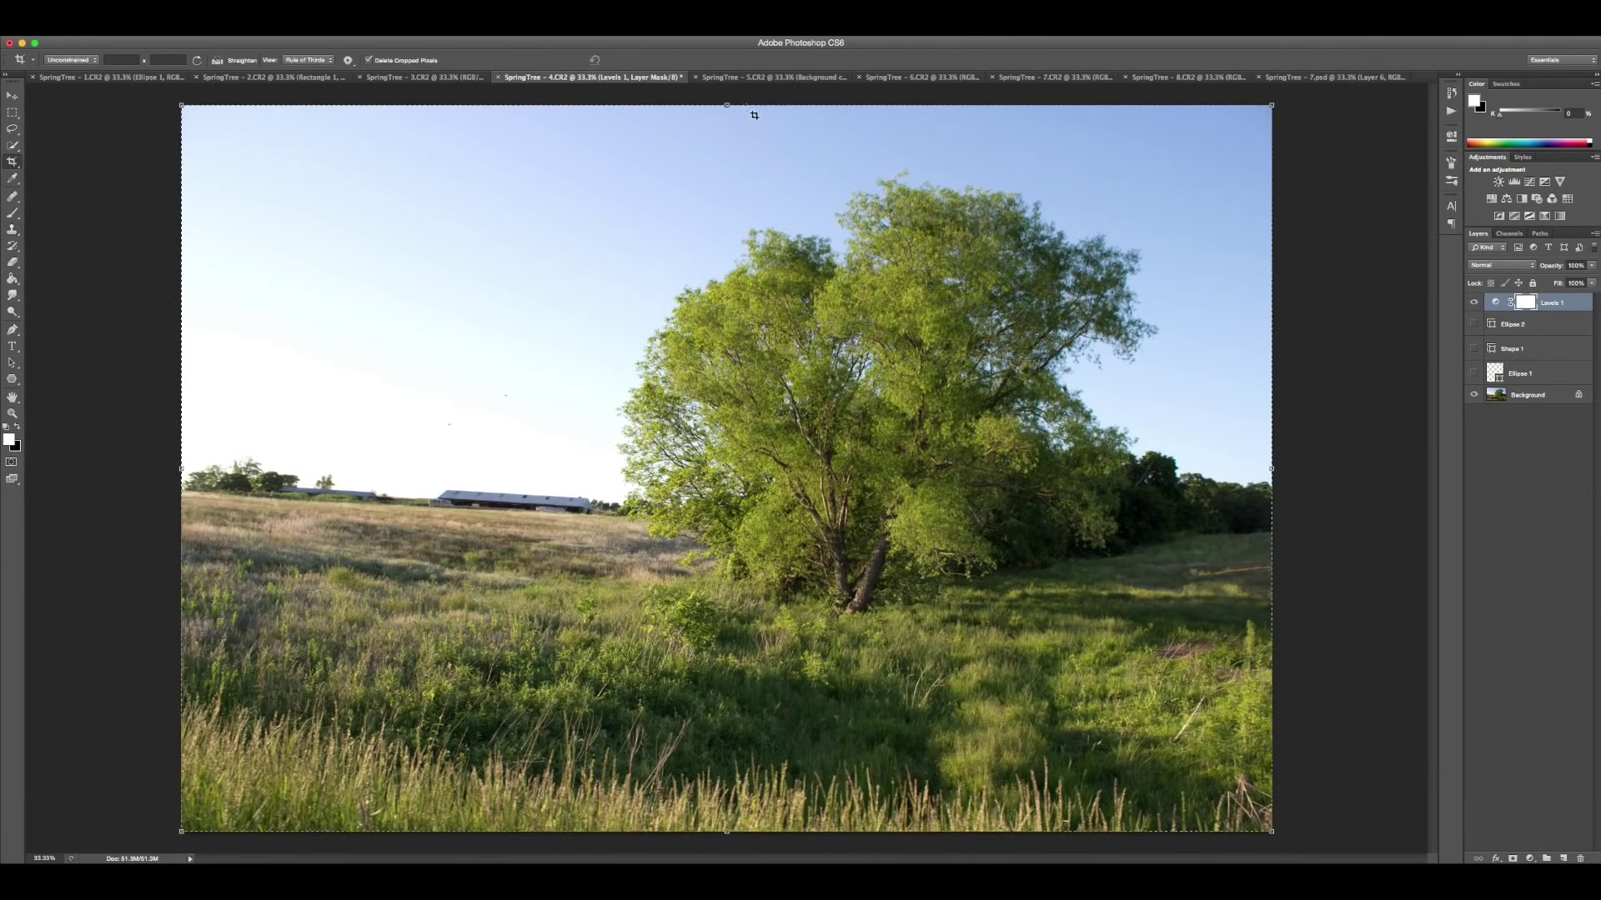
left_click_drag(725, 105, 726, 196)
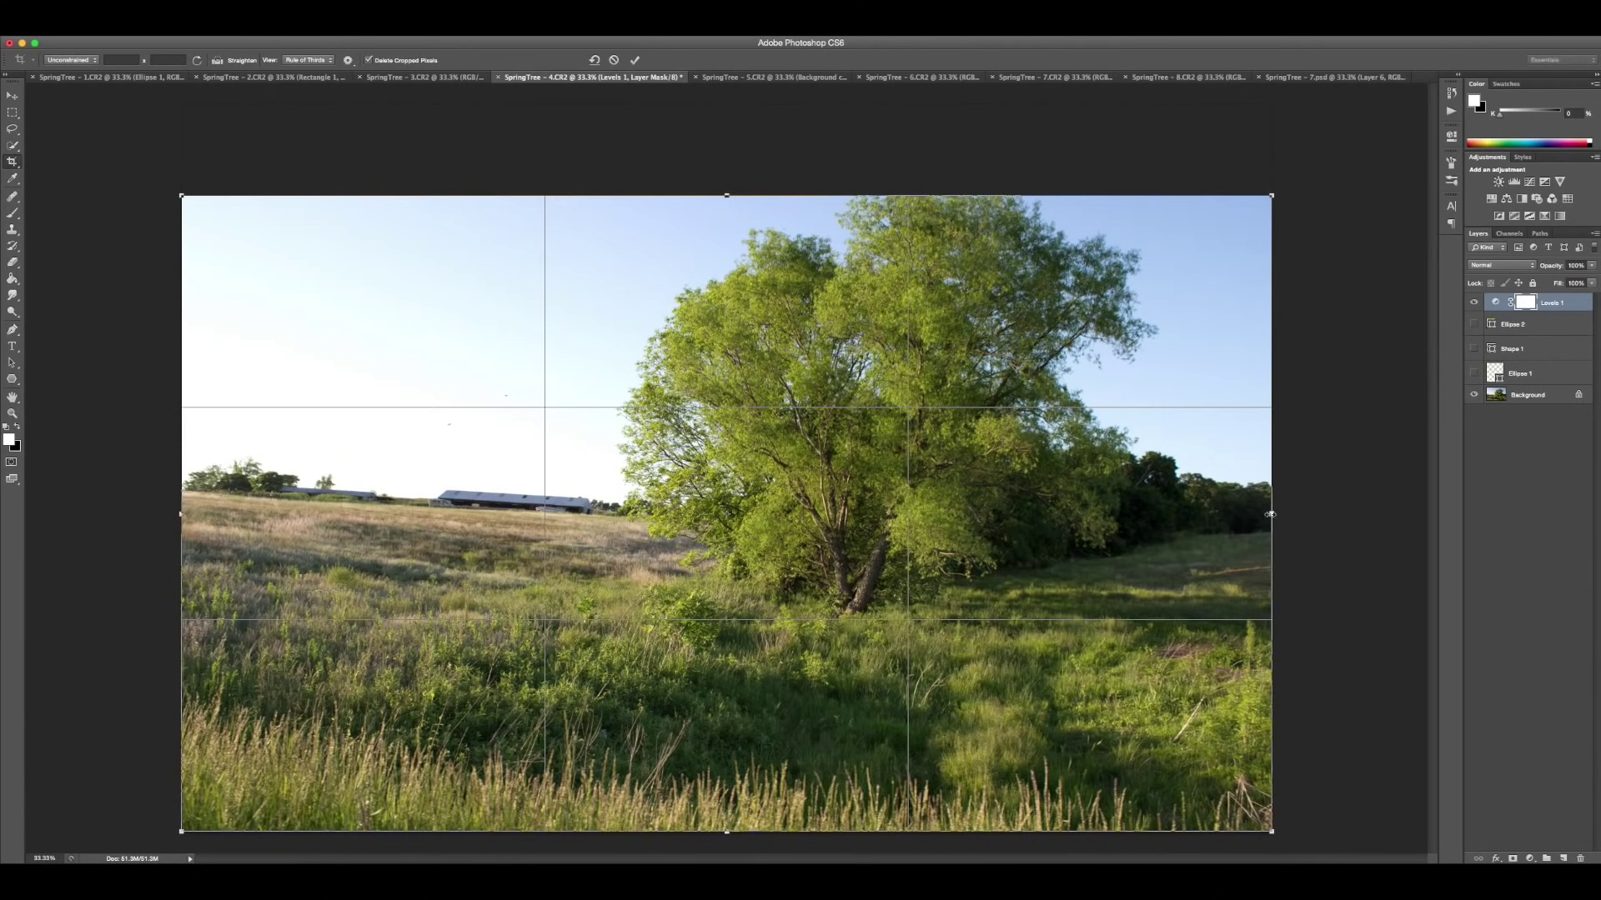
left_click_drag(1269, 514, 1123, 515)
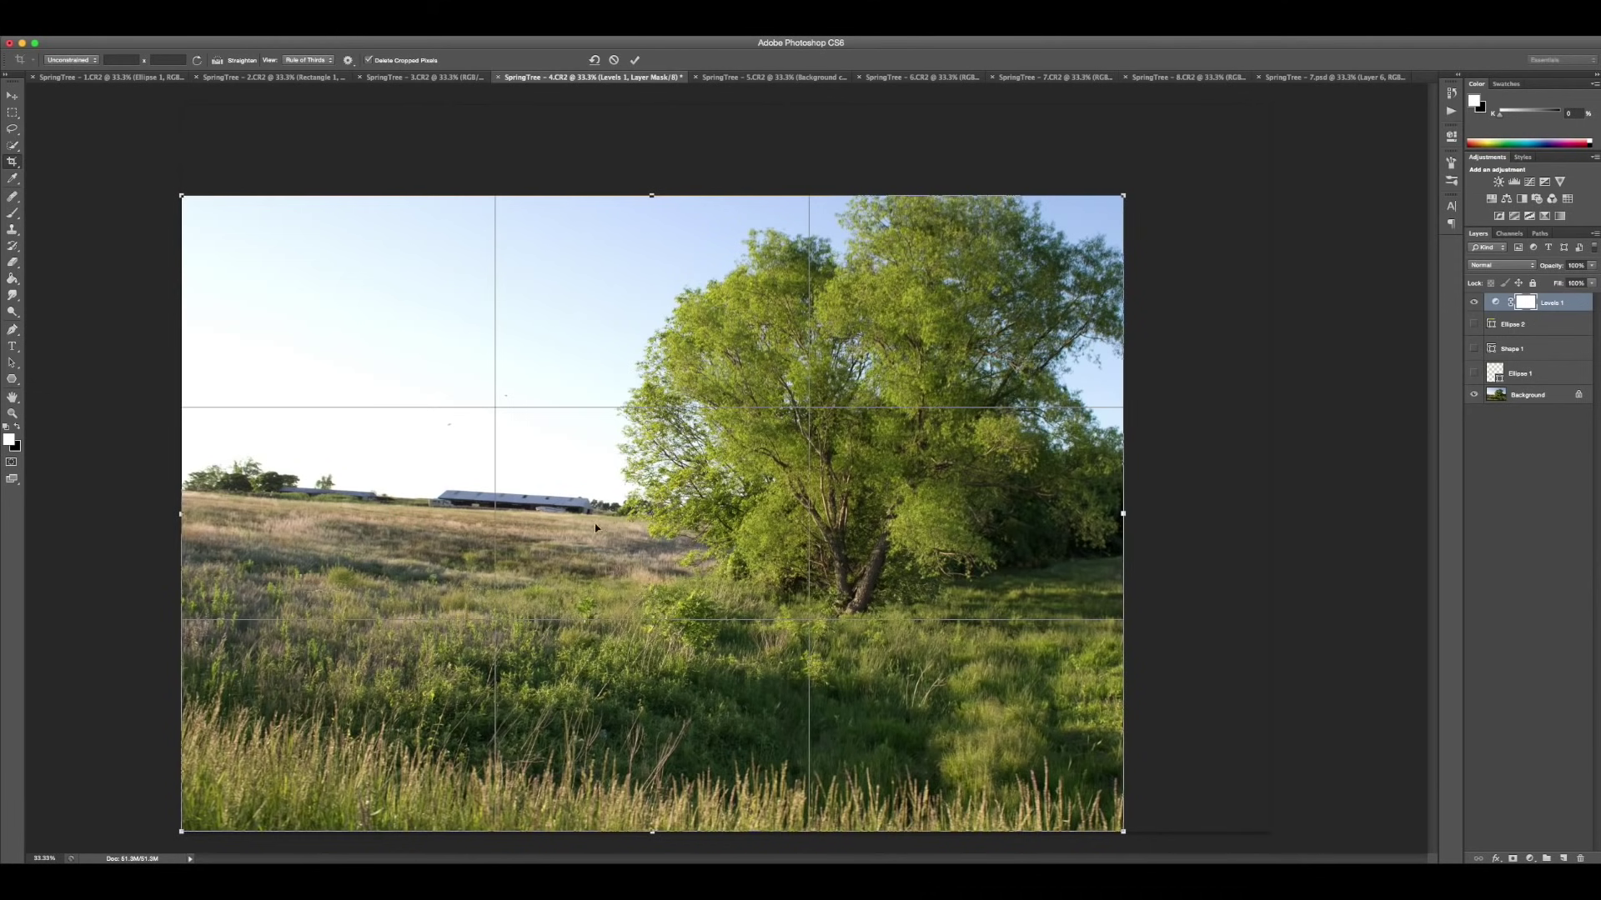
key("Return")
key("v")
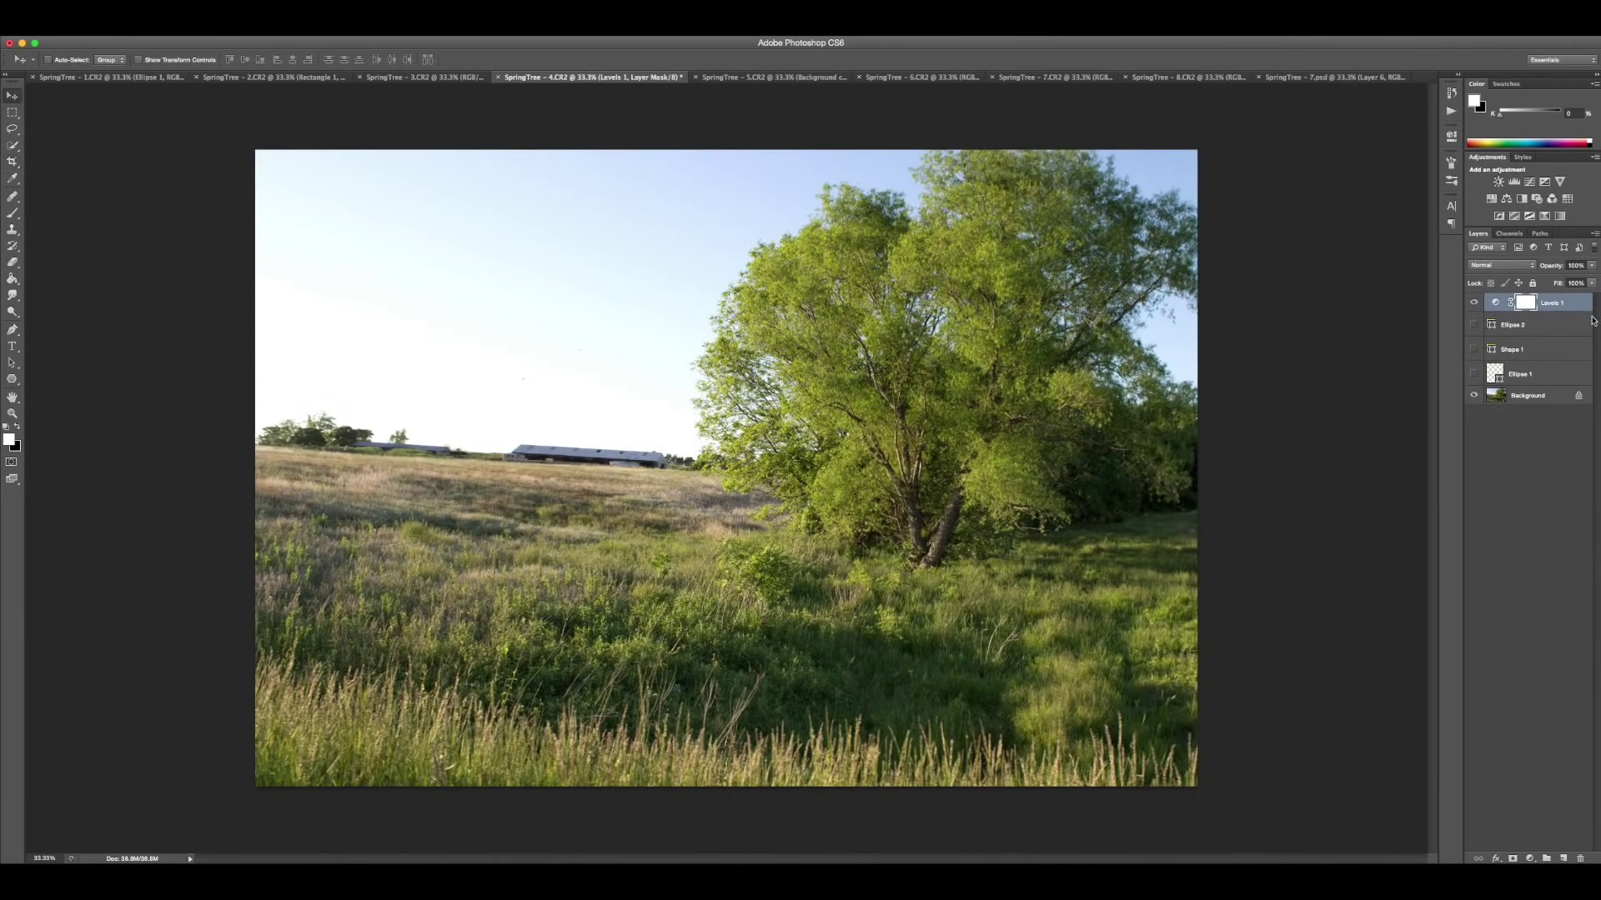
- Briefly show the Ellipse 2 overlay to examine the barn and horizon in the cropped SpringTree - 4 photo
left_click(1474, 325)
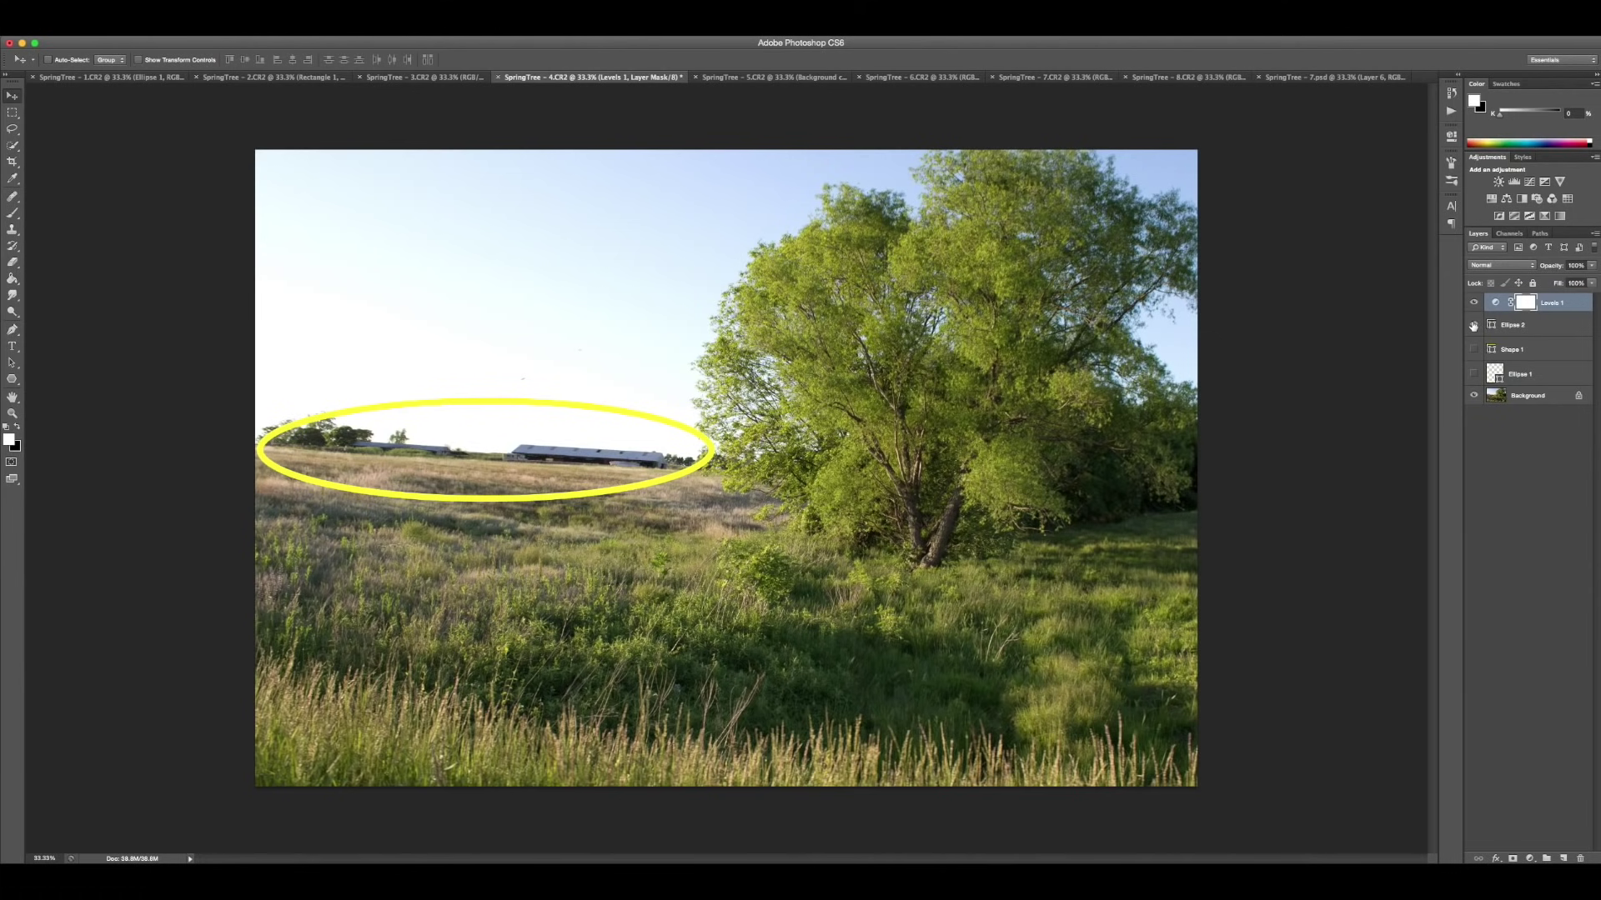
left_click(1473, 325)
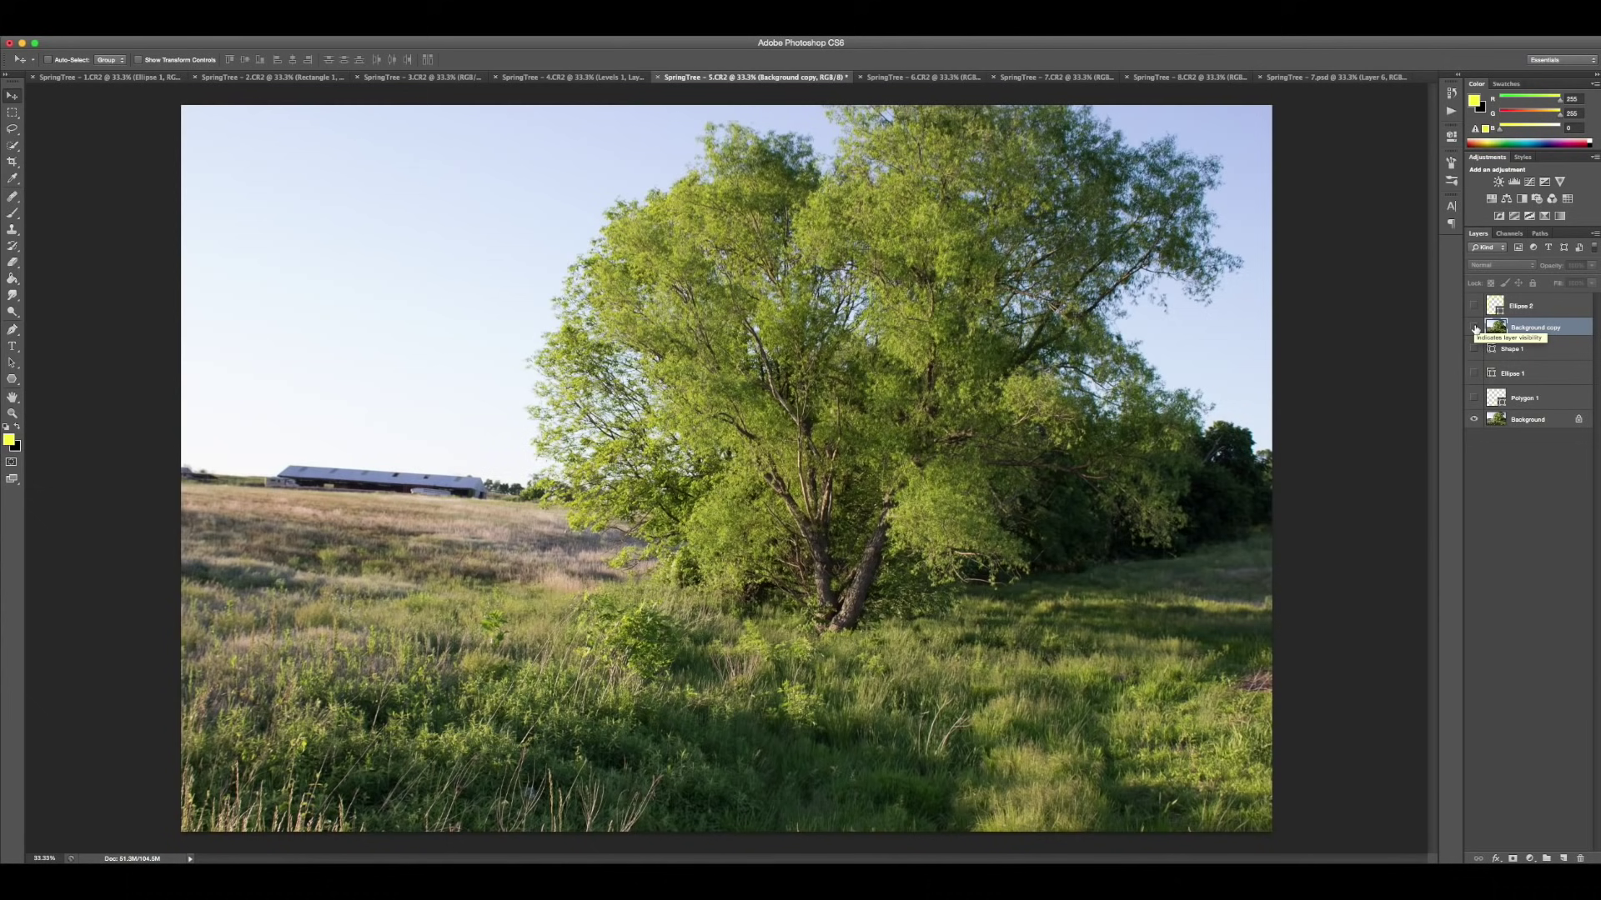
- Briefly show the Polygon 1 triangle, the Ellipse 1 barn outline and the Shape 1 arrow to examine the composition of SpringTree - 5
left_click(1473, 399)
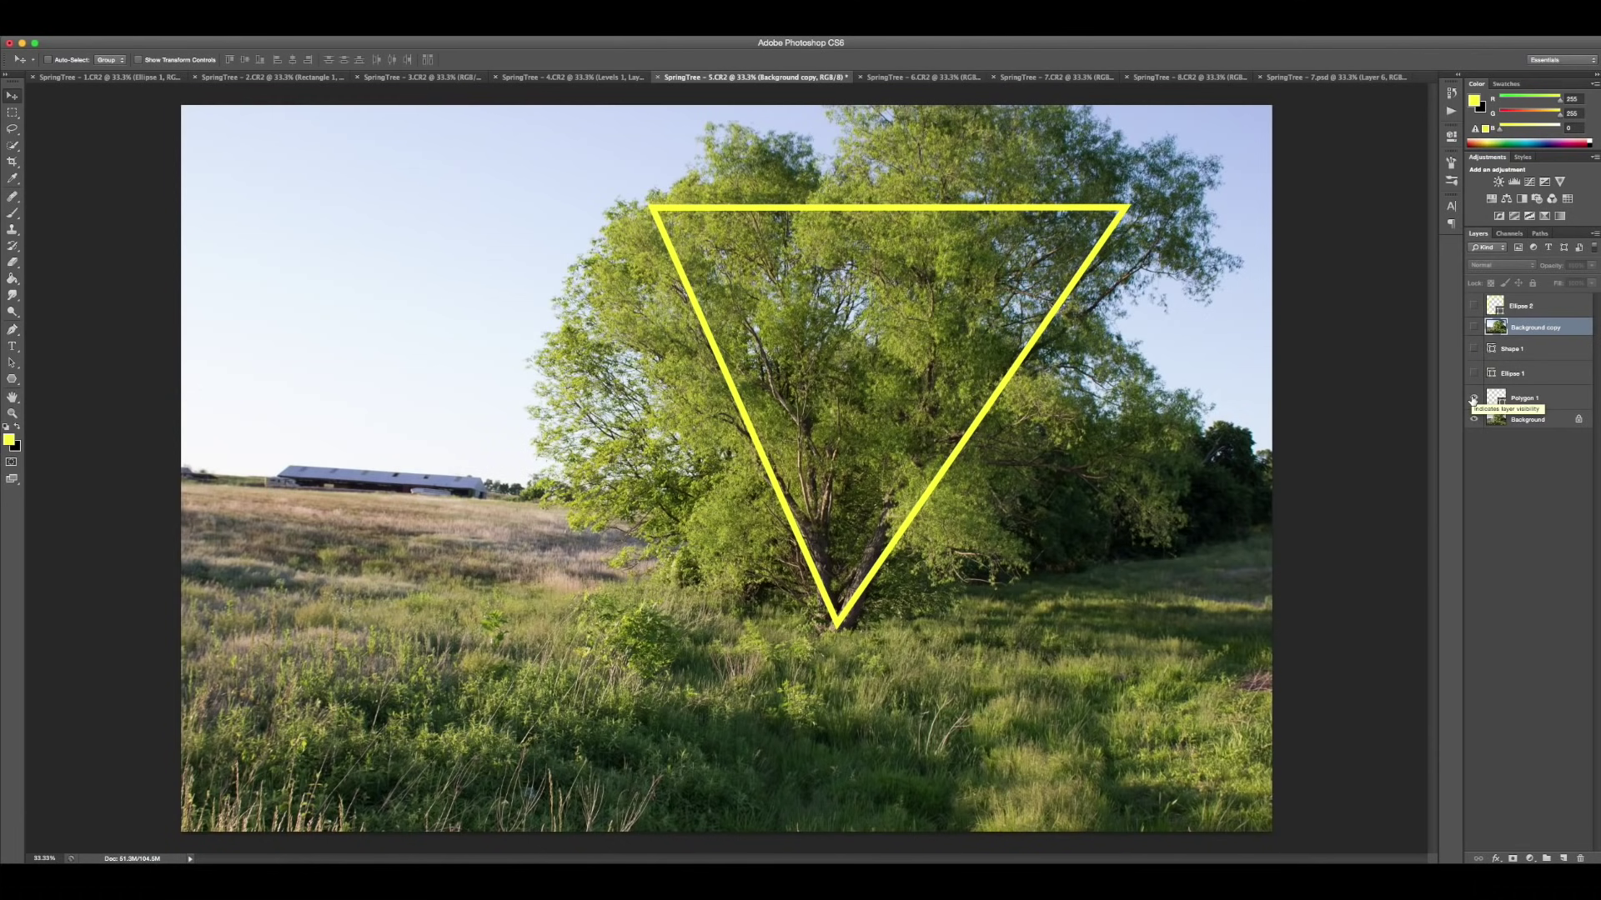
left_click(1472, 399)
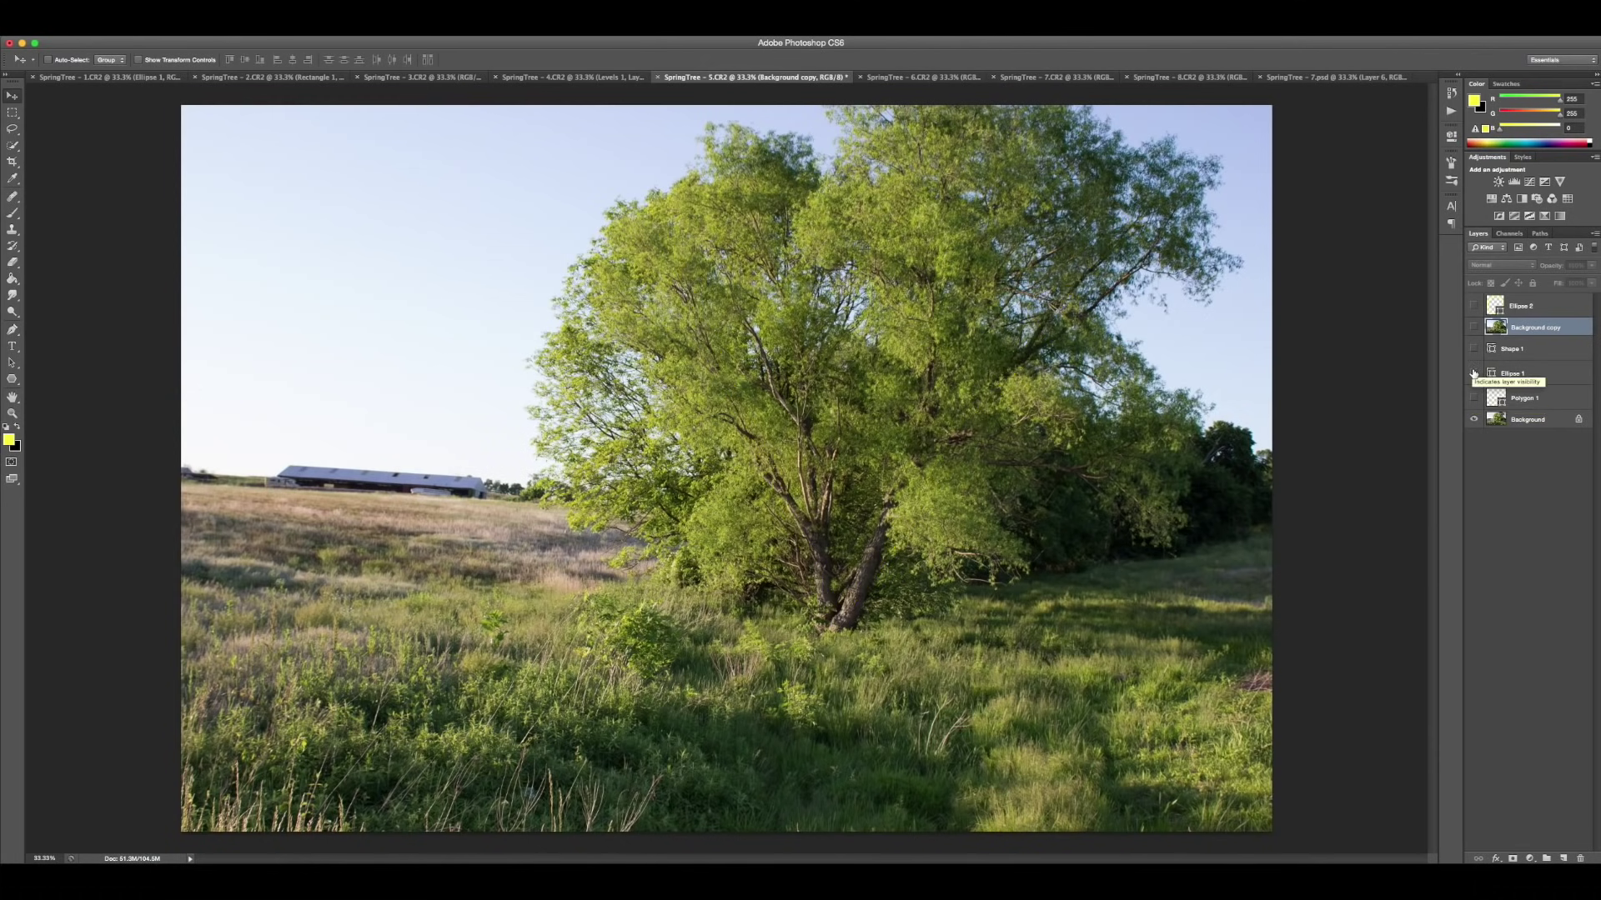
left_click(1473, 374)
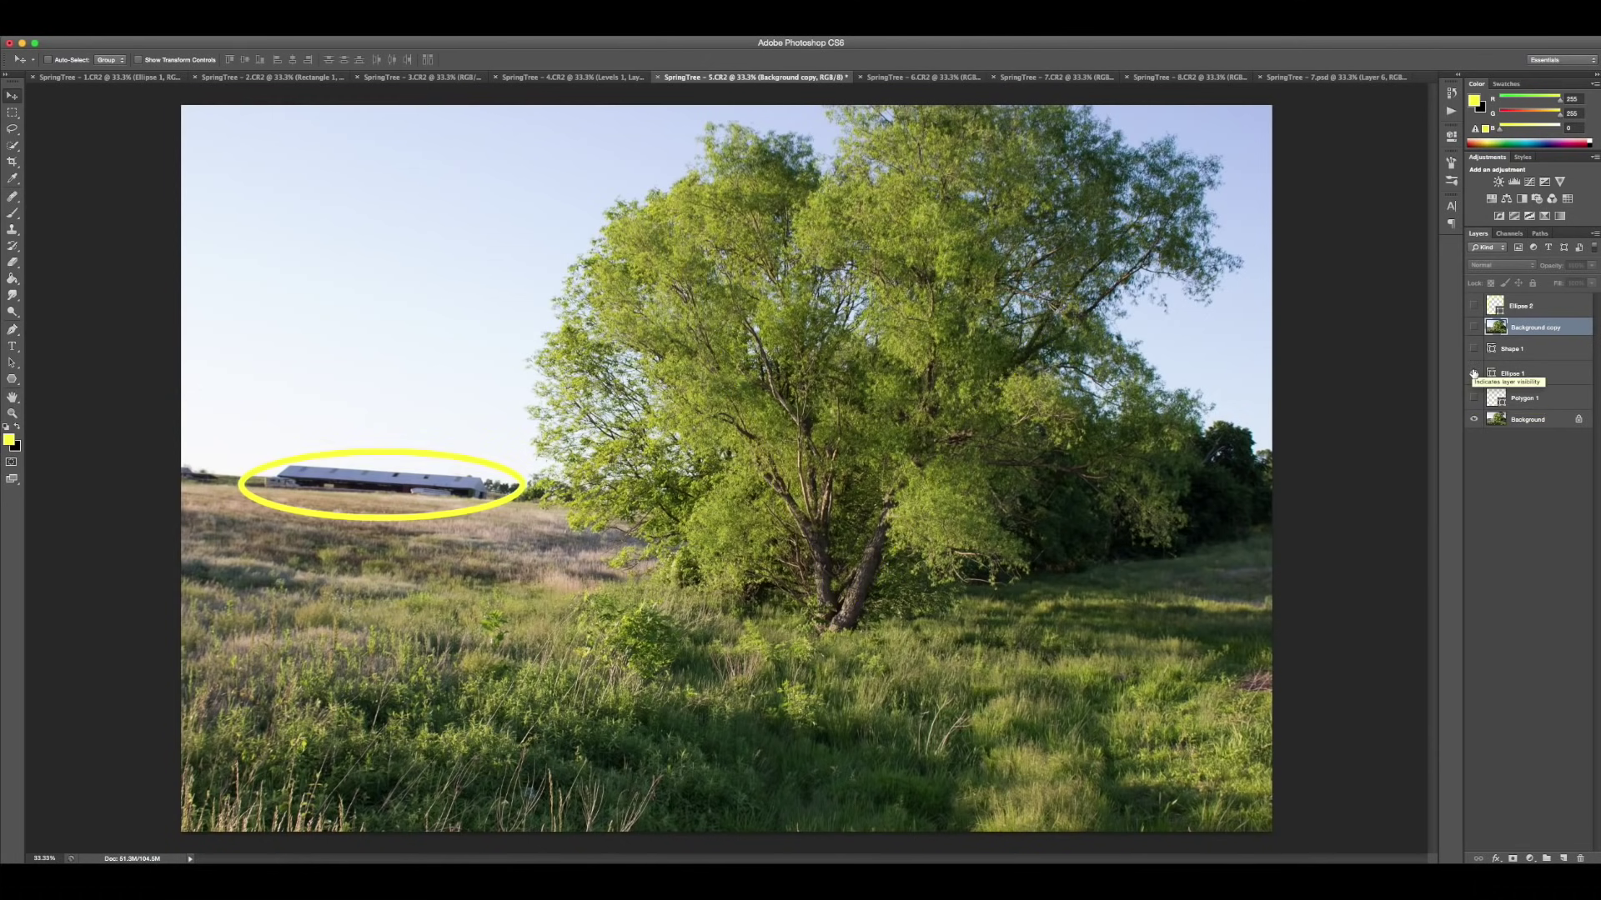
left_click(1473, 375)
left_click(1474, 349)
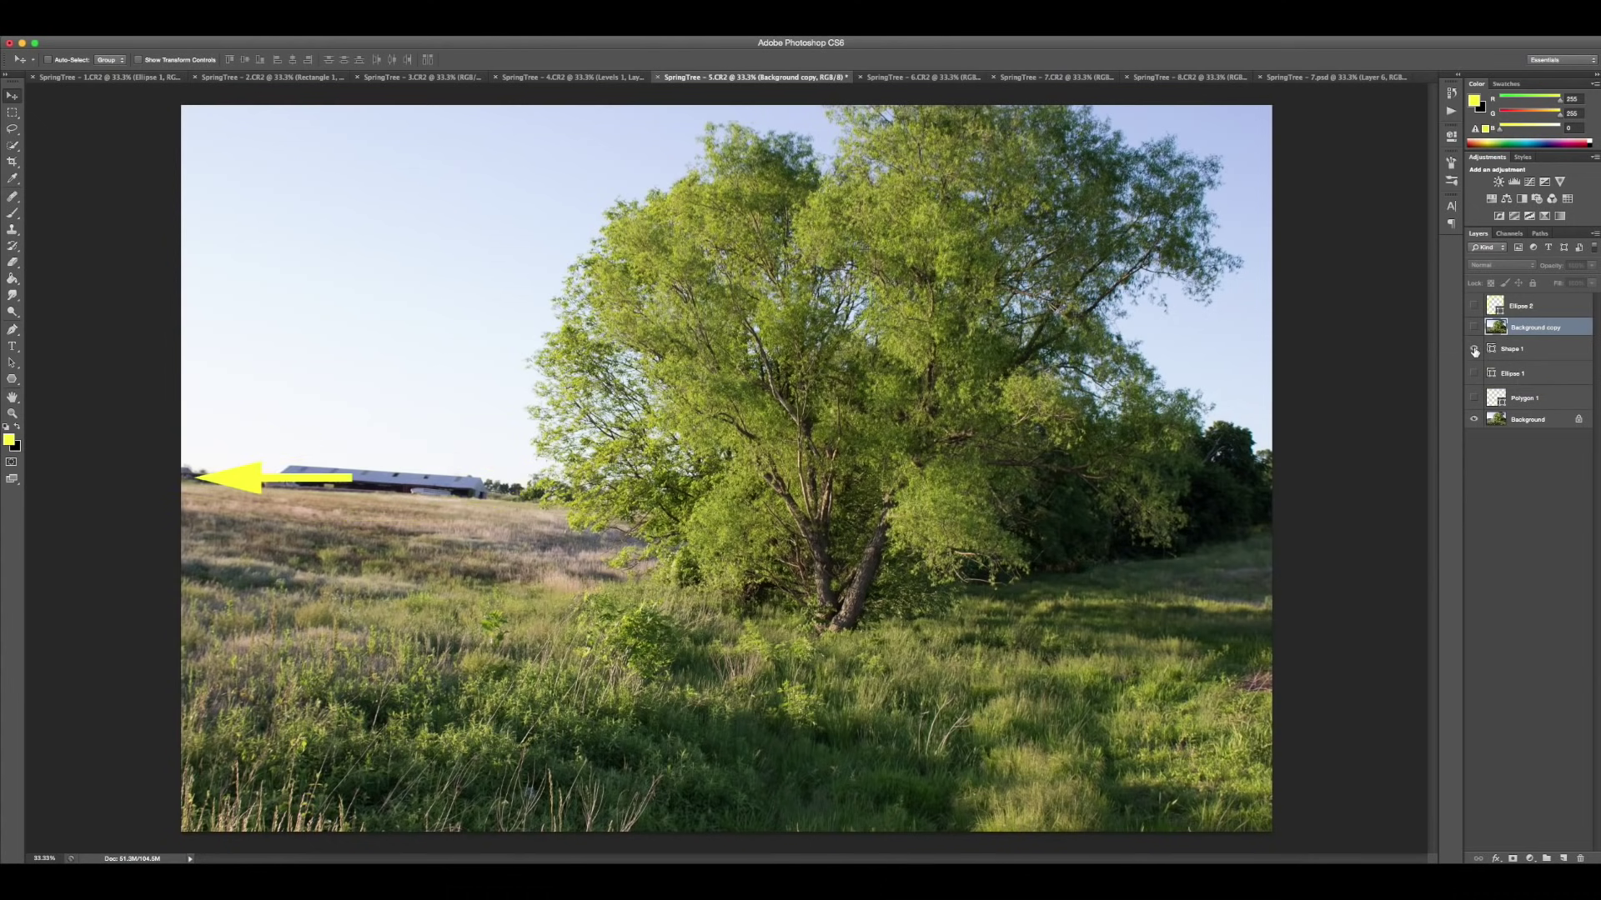
left_click(1474, 349)
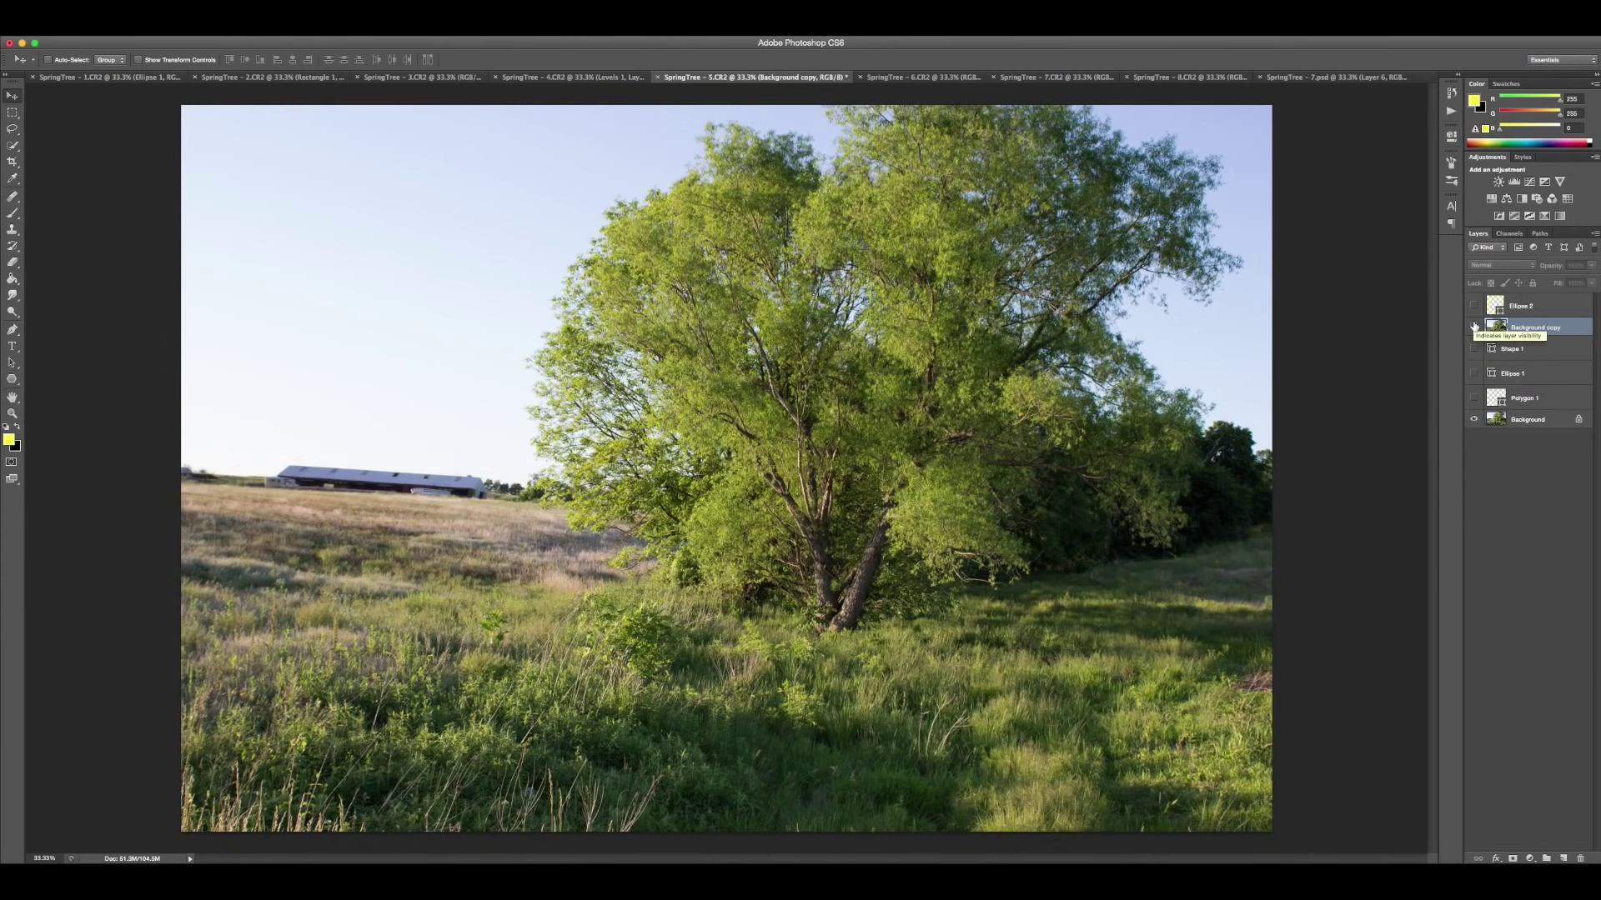
- Show the Background copy layer without the barn, and briefly show the Ellipse 2 overlay over the empty horizon
left_click(1474, 327)
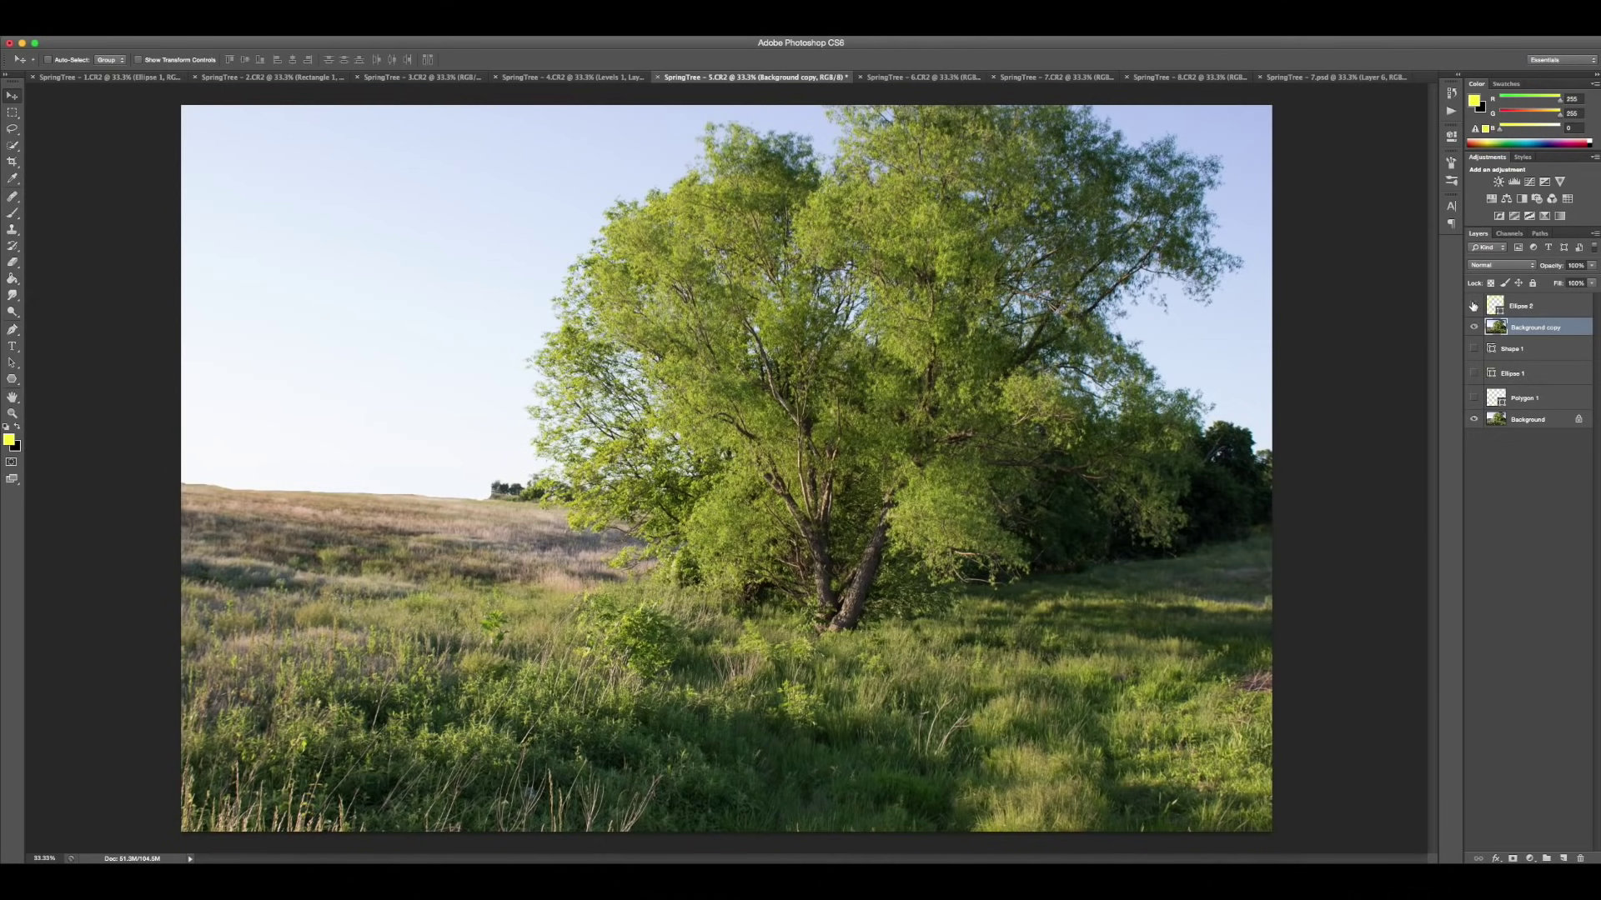
left_click(1473, 306)
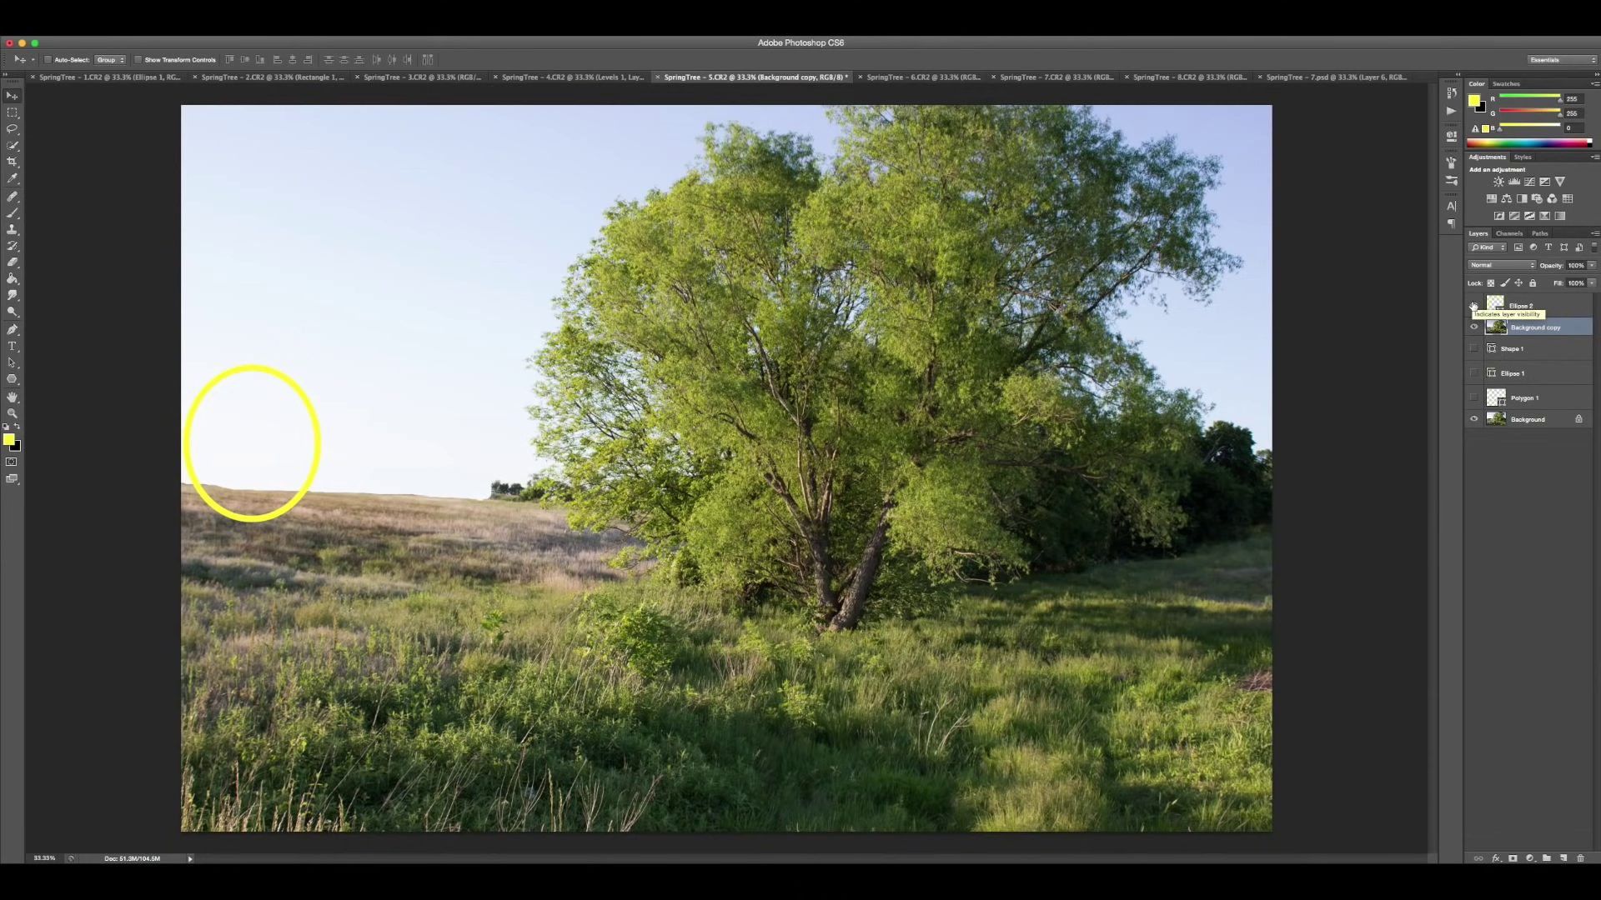
left_click(1473, 306)
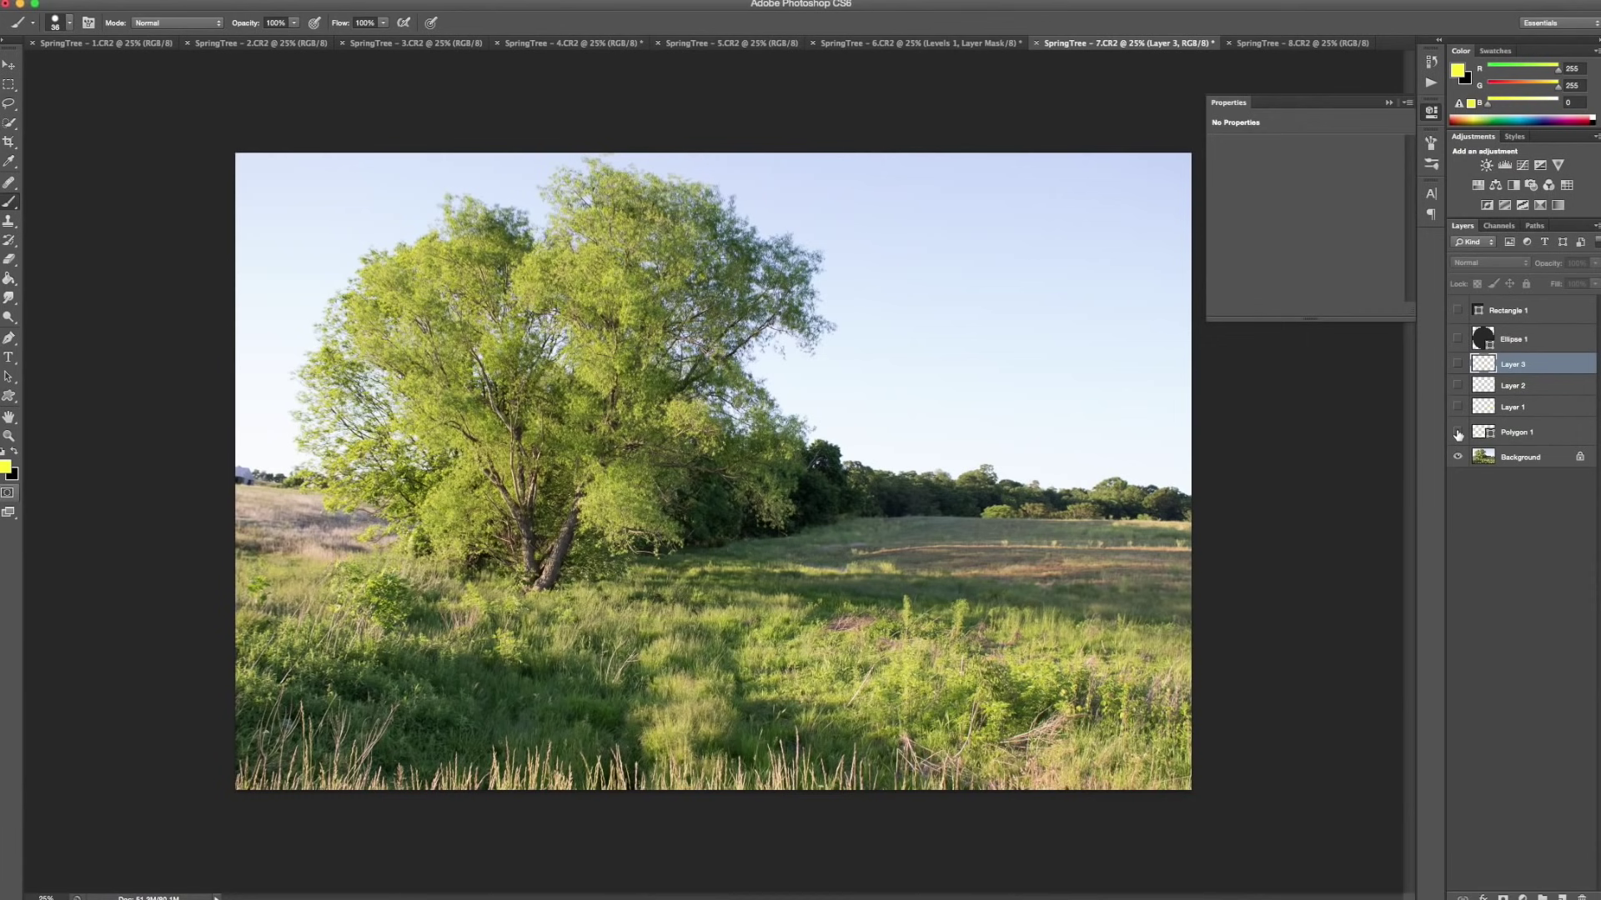
- Briefly show Polygon 1 on SpringTree - 7, and paint a yellow line on a new layer from the trunk along the far field edge, hiding it again
left_click(1457, 432)
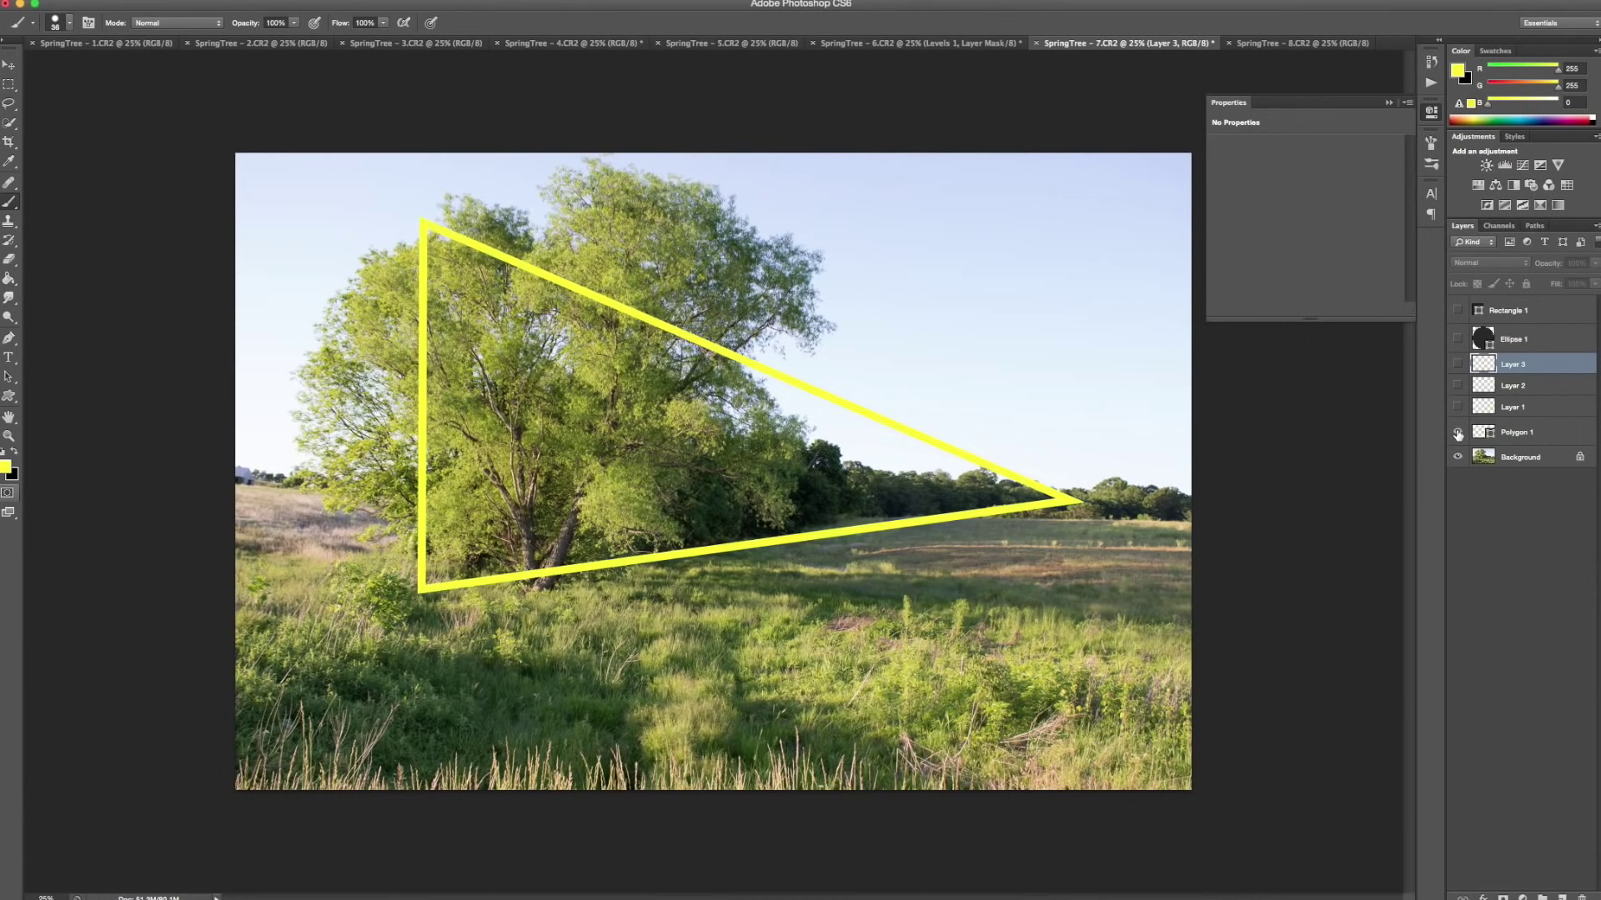
left_click(1457, 433)
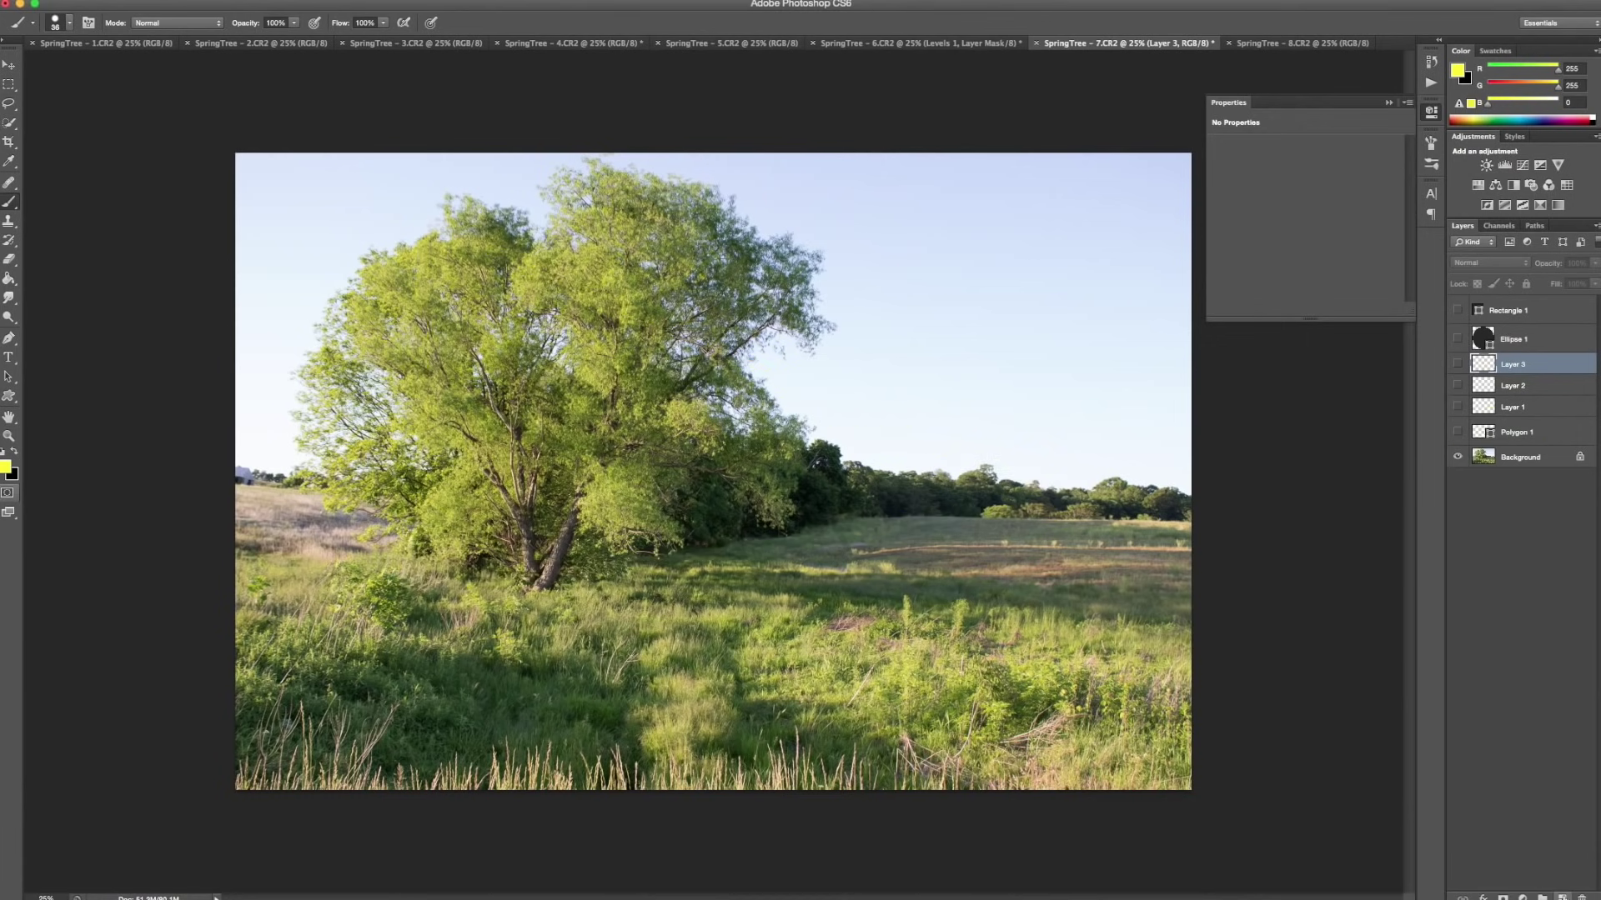
left_click(1561, 896)
mouse_move(546, 586)
left_mouse_down()
mouse_move(856, 517)
mouse_move(1180, 518)
left_mouse_up()
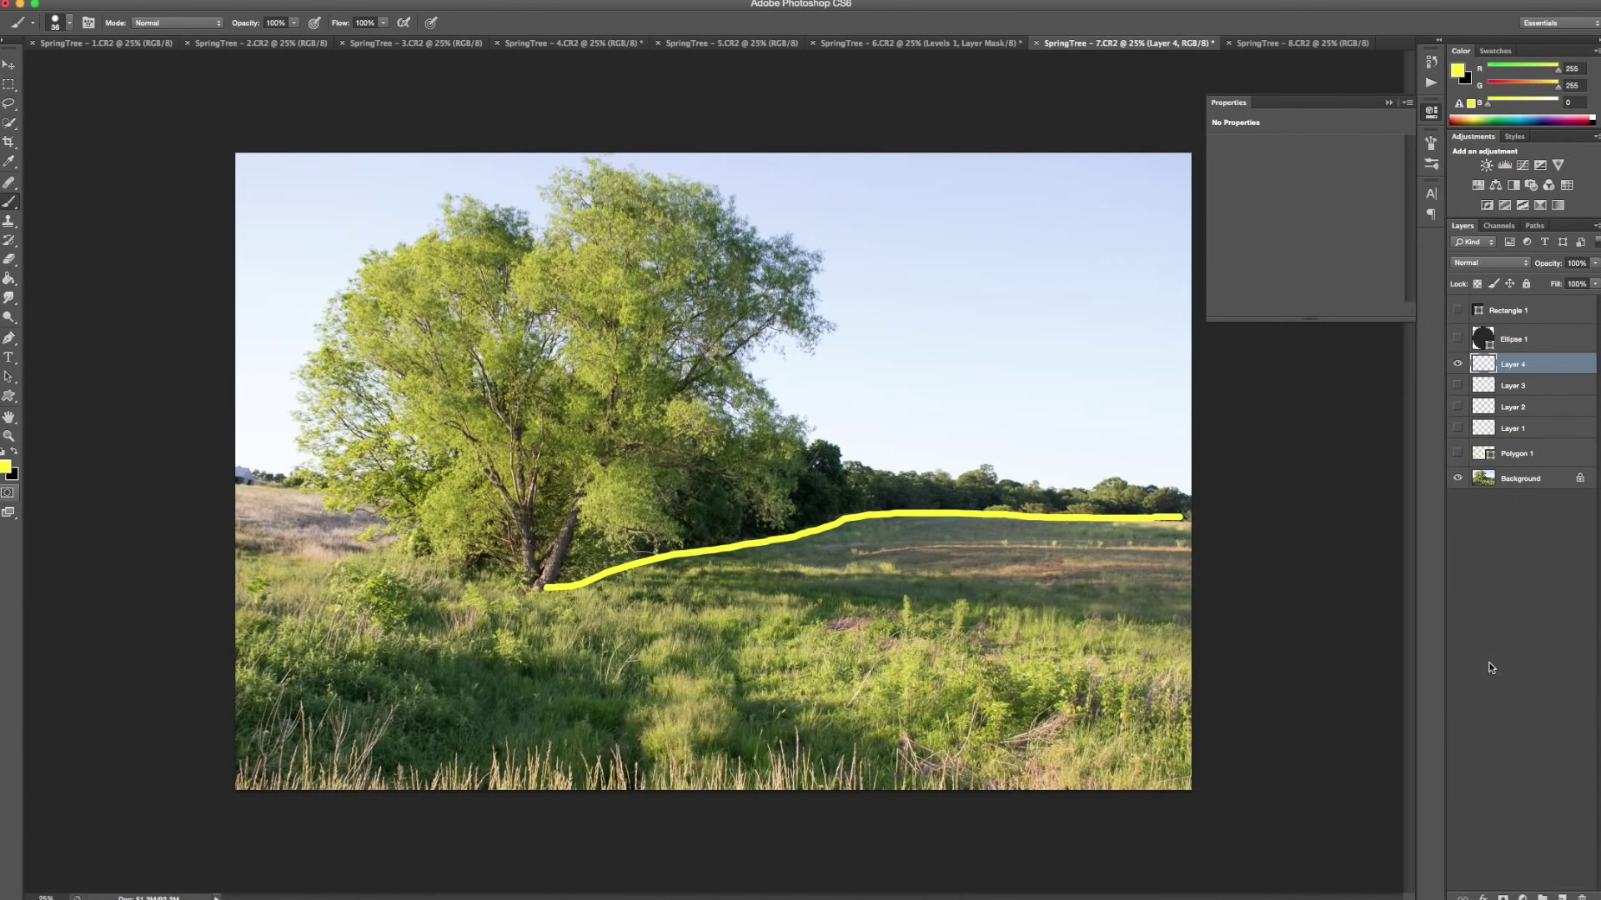
left_click(1457, 364)
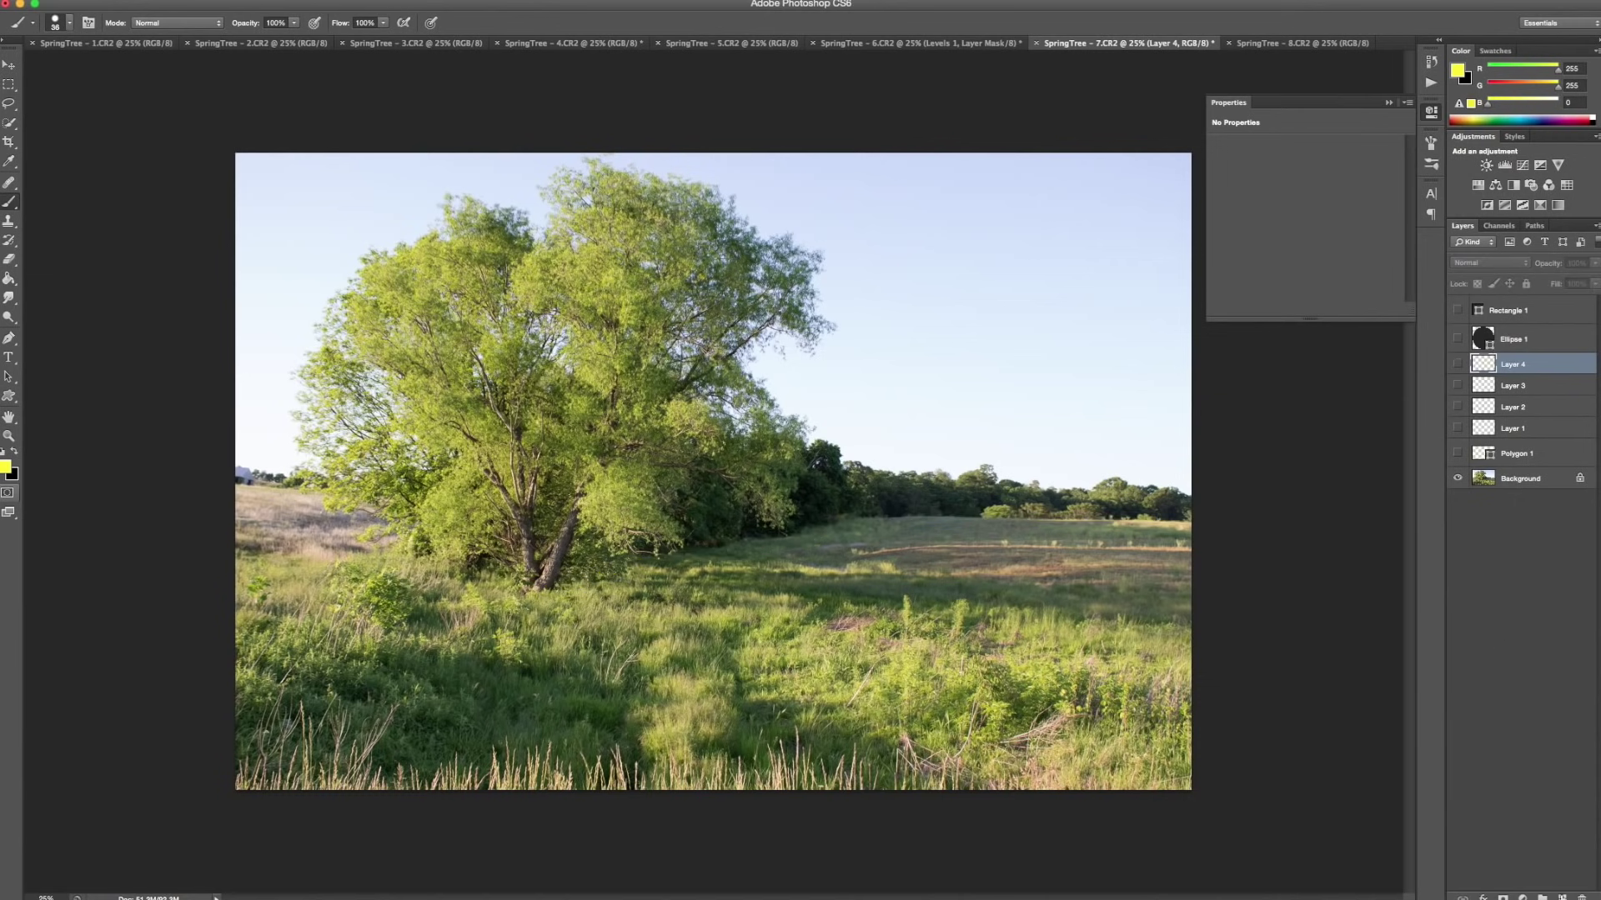
- Paint yellow strokes on a new layer along the tree's two trunks and its outer branch, and hide the layer
left_click(1562, 897)
left_click_drag(534, 594, 532, 478)
mouse_move(545, 587)
left_mouse_down()
mouse_move(612, 458)
mouse_move(752, 338)
left_mouse_up()
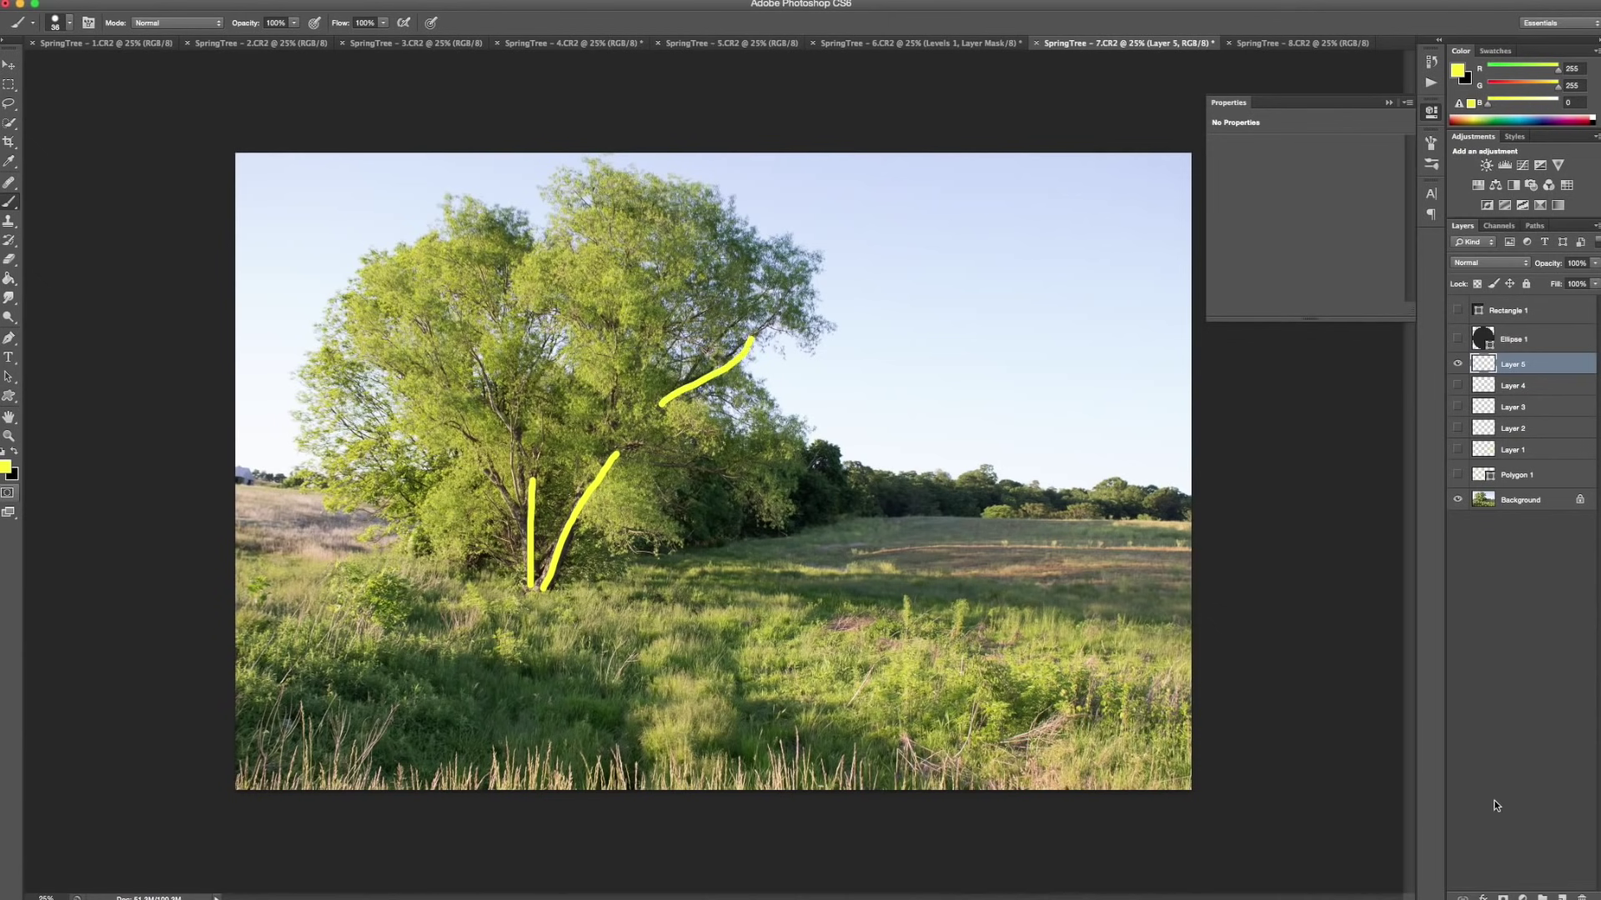
key("ctrl+comma")
- Paint a yellow path on a new layer from the foreground grass to the trunk and out along the horizon, and hide the layer
key("ctrl+shift+alt+n")
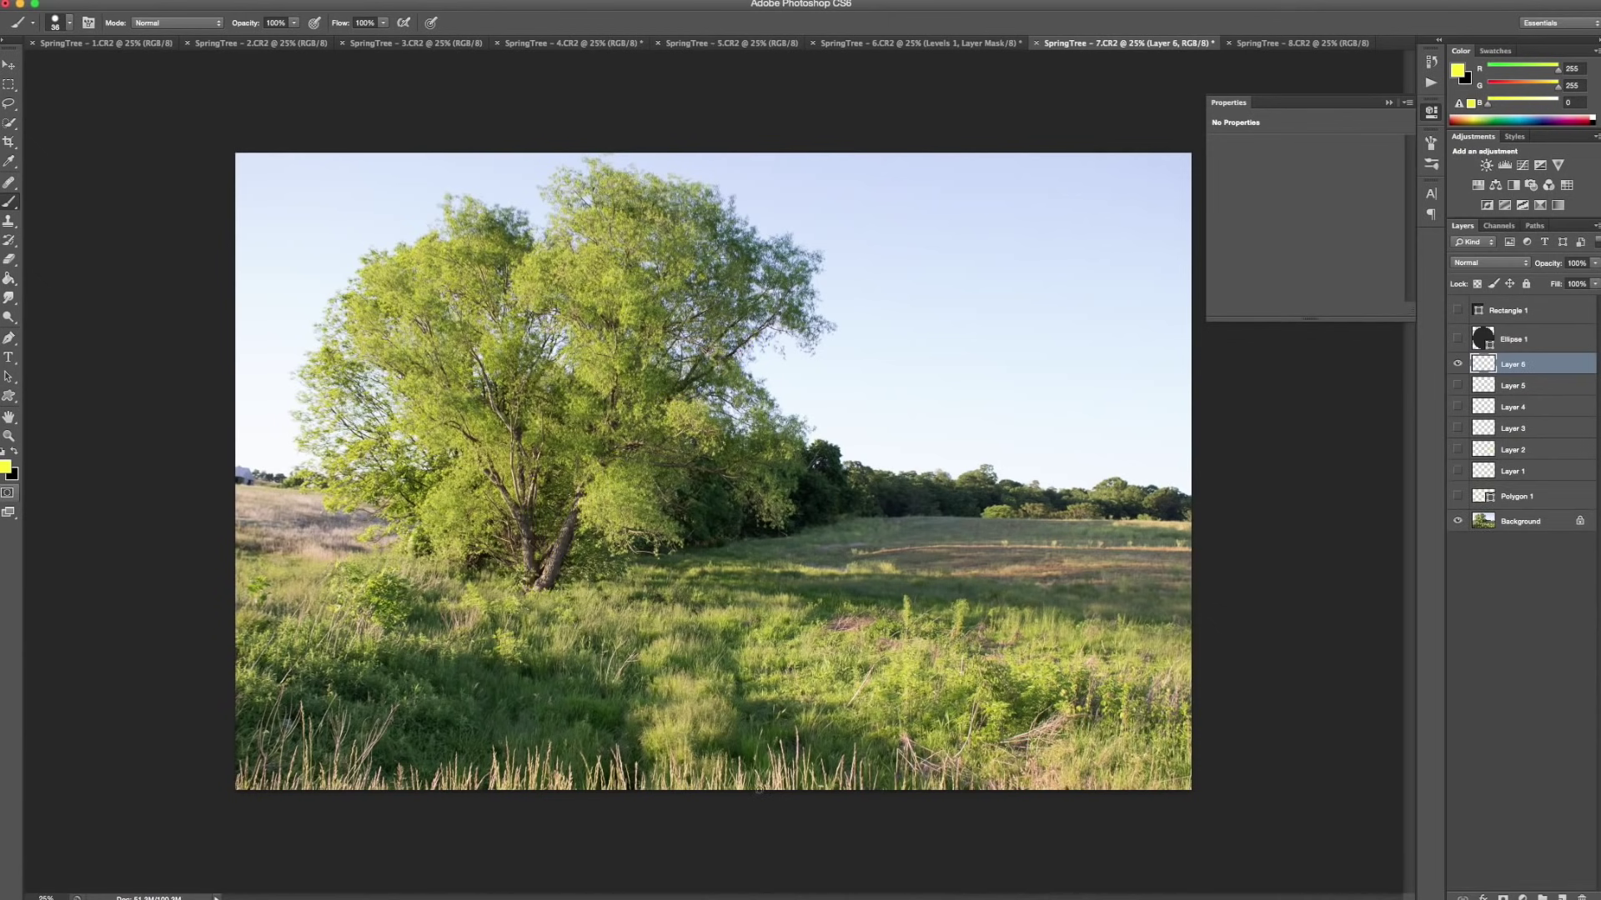
mouse_move(777, 790)
left_mouse_down()
mouse_move(784, 722)
mouse_move(692, 613)
mouse_move(552, 592)
mouse_move(698, 569)
mouse_move(829, 521)
mouse_move(1097, 522)
left_mouse_up()
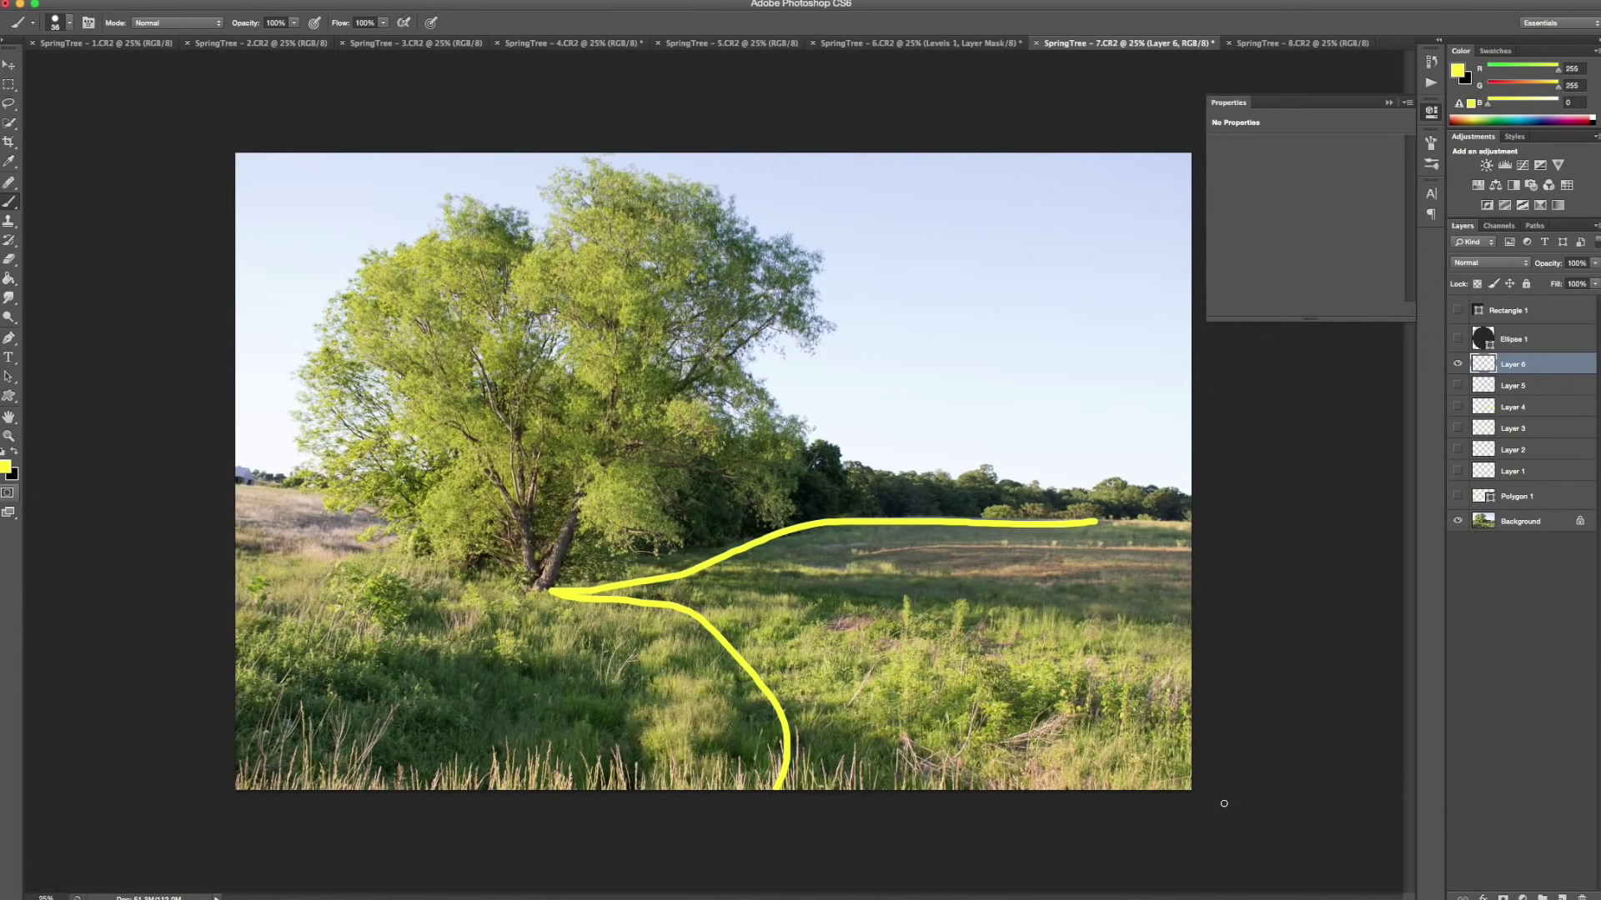
left_click(1457, 364)
- Briefly show the Ellipse 1 circle over the tree, and show the Rectangle 1 strip masking the foreground grass
left_click(1457, 340)
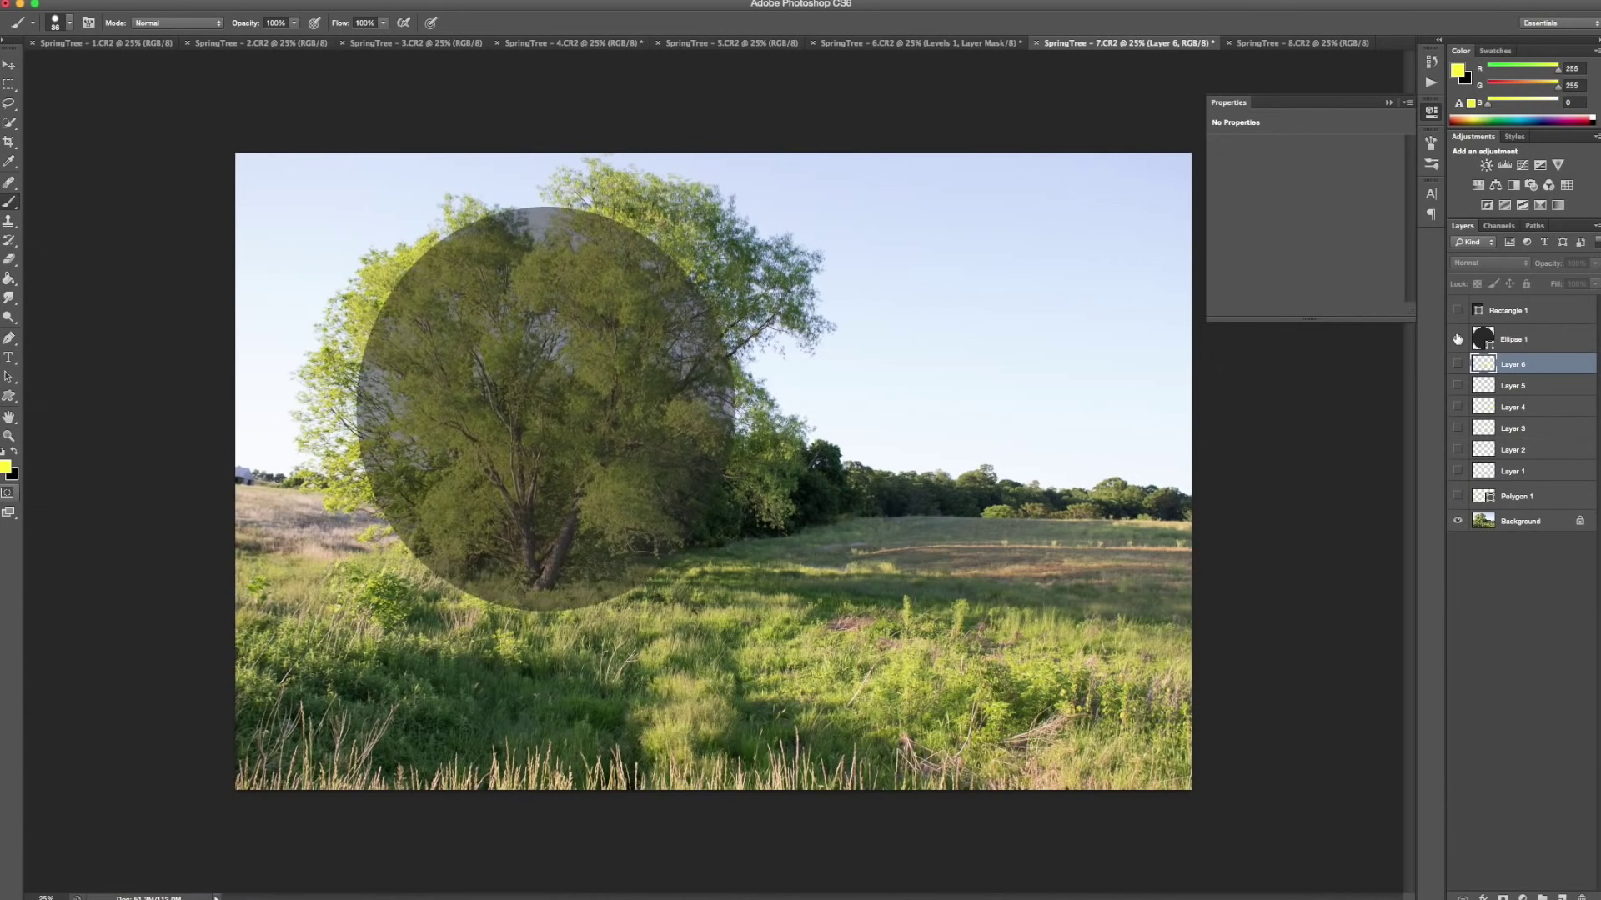
left_click(1457, 340)
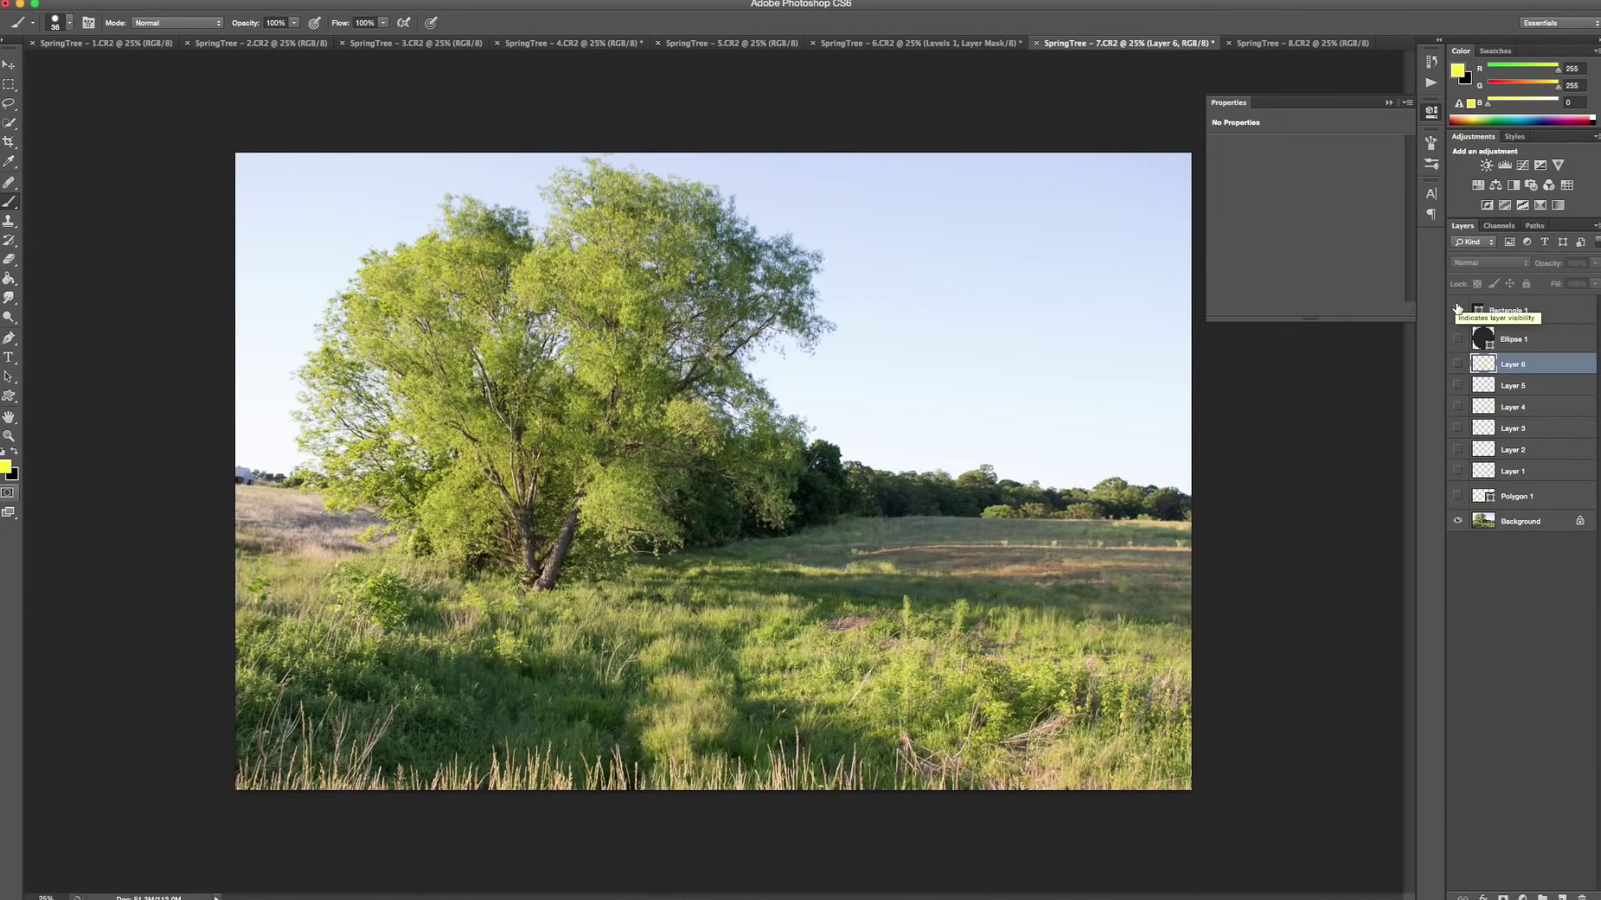
left_click(1458, 309)
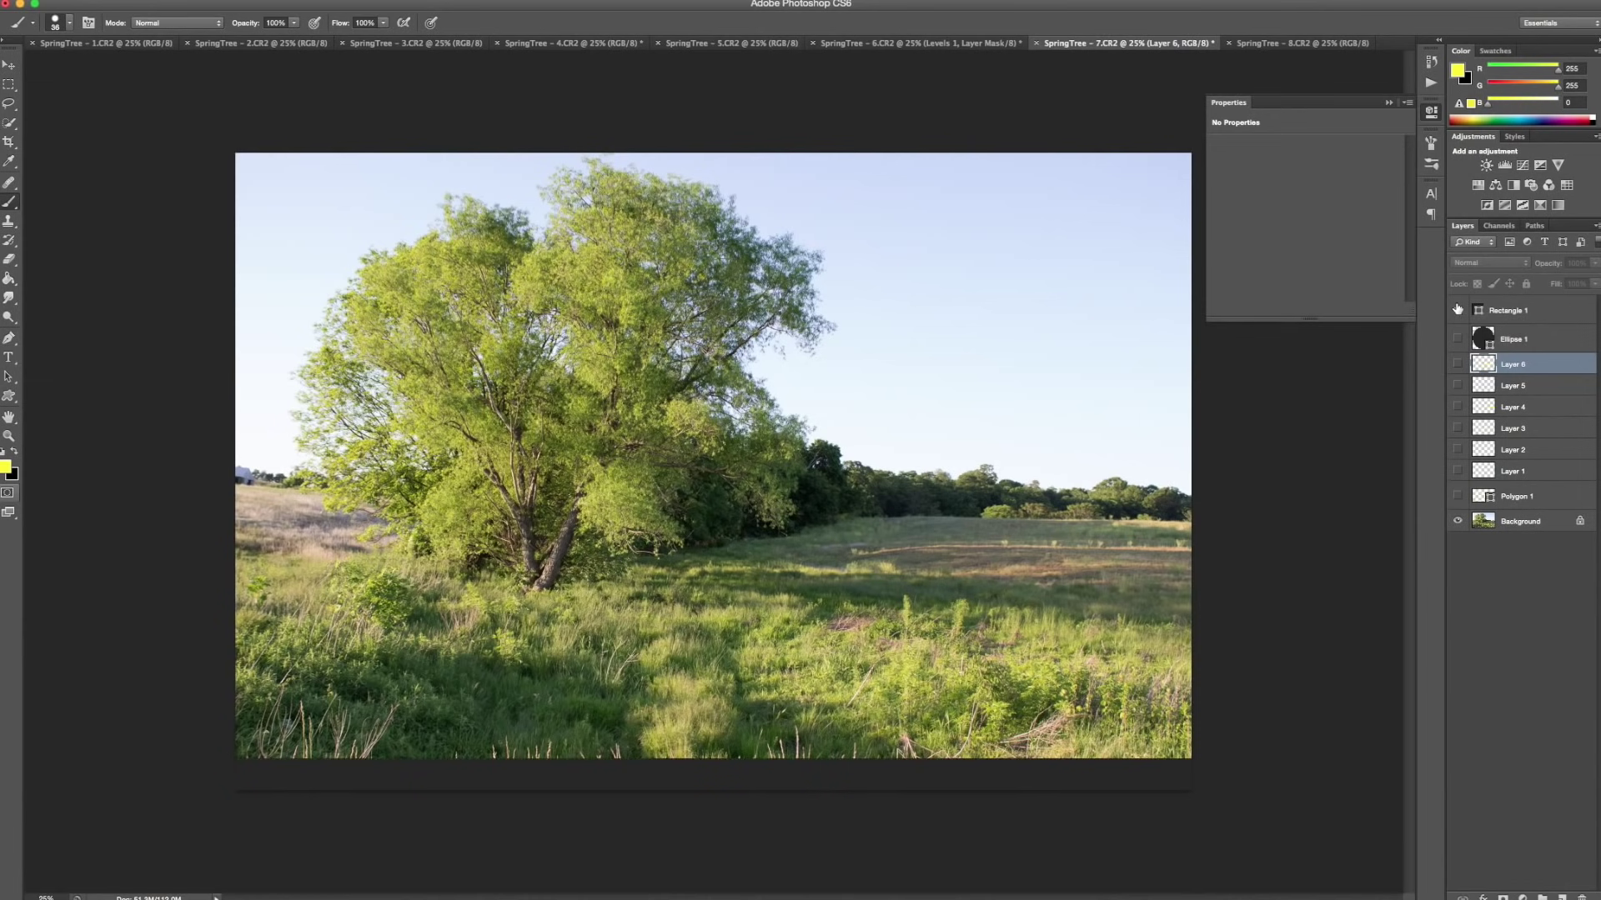
- Try to crop SpringTree - 7 from the bottom edge up to the Rectangle 1 strip, keeping the full width
key("c")
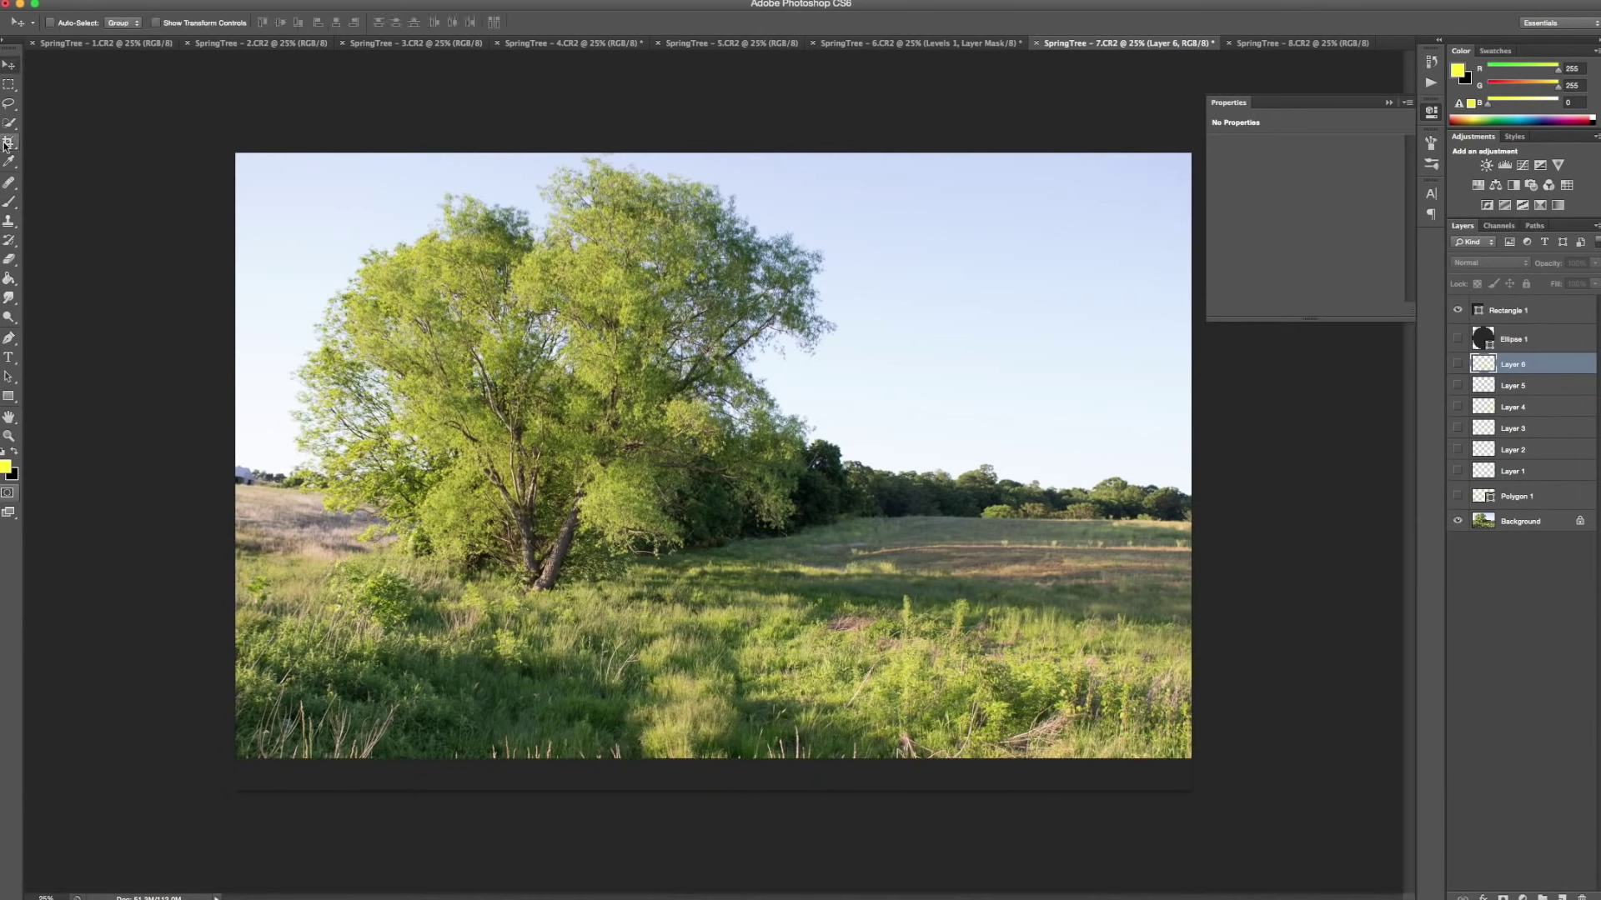
left_click_drag(1194, 477, 1163, 472)
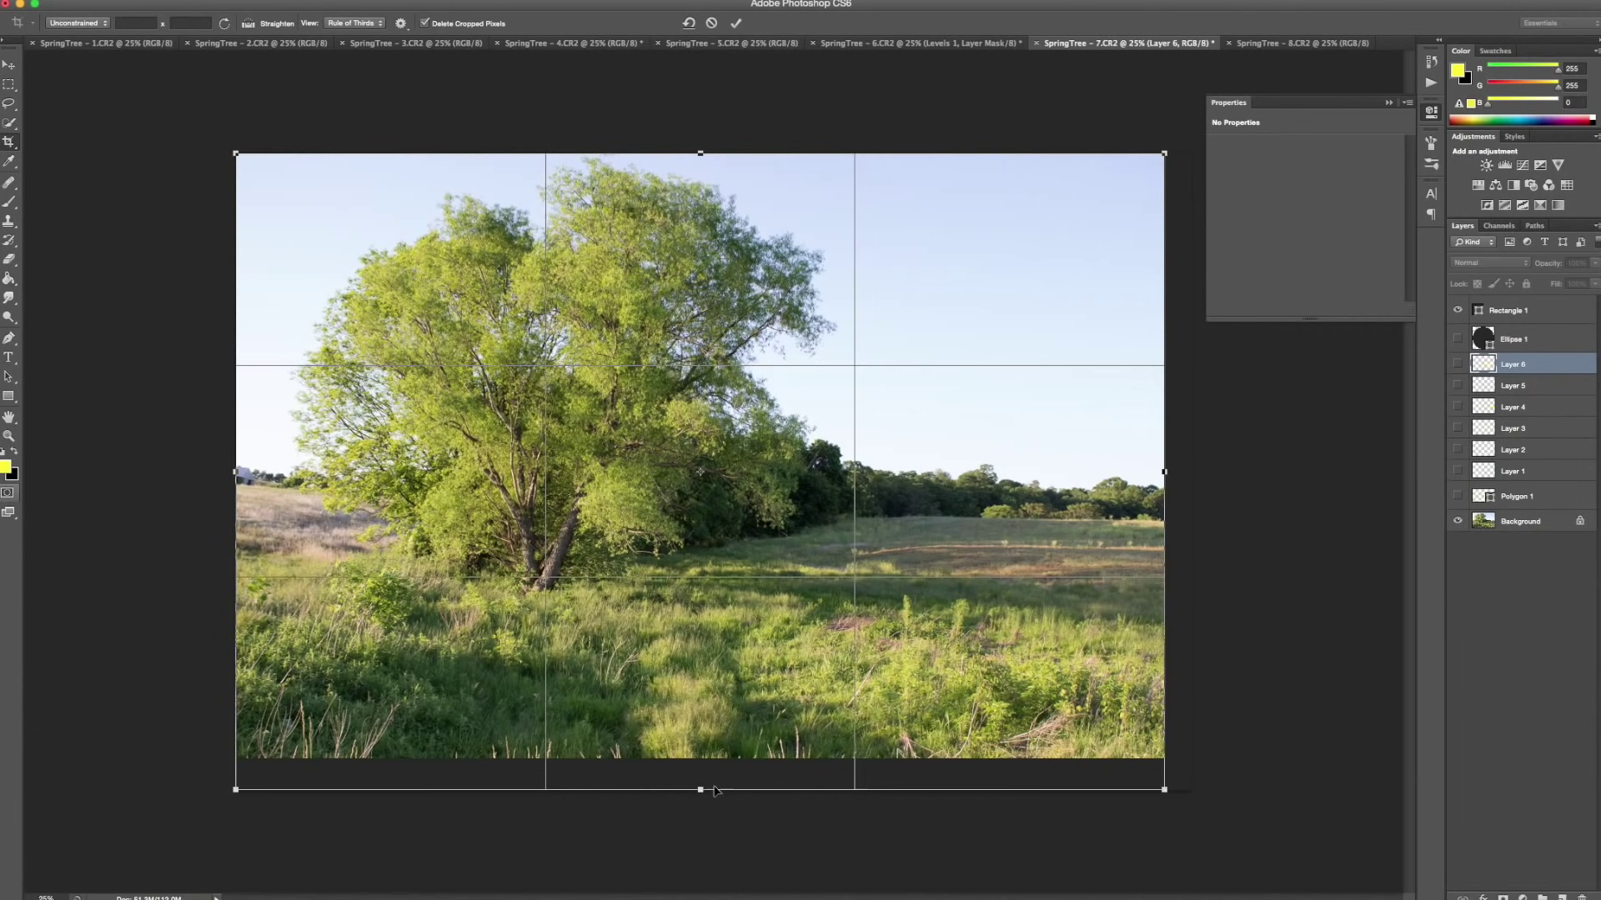
left_click_drag(701, 789, 699, 759)
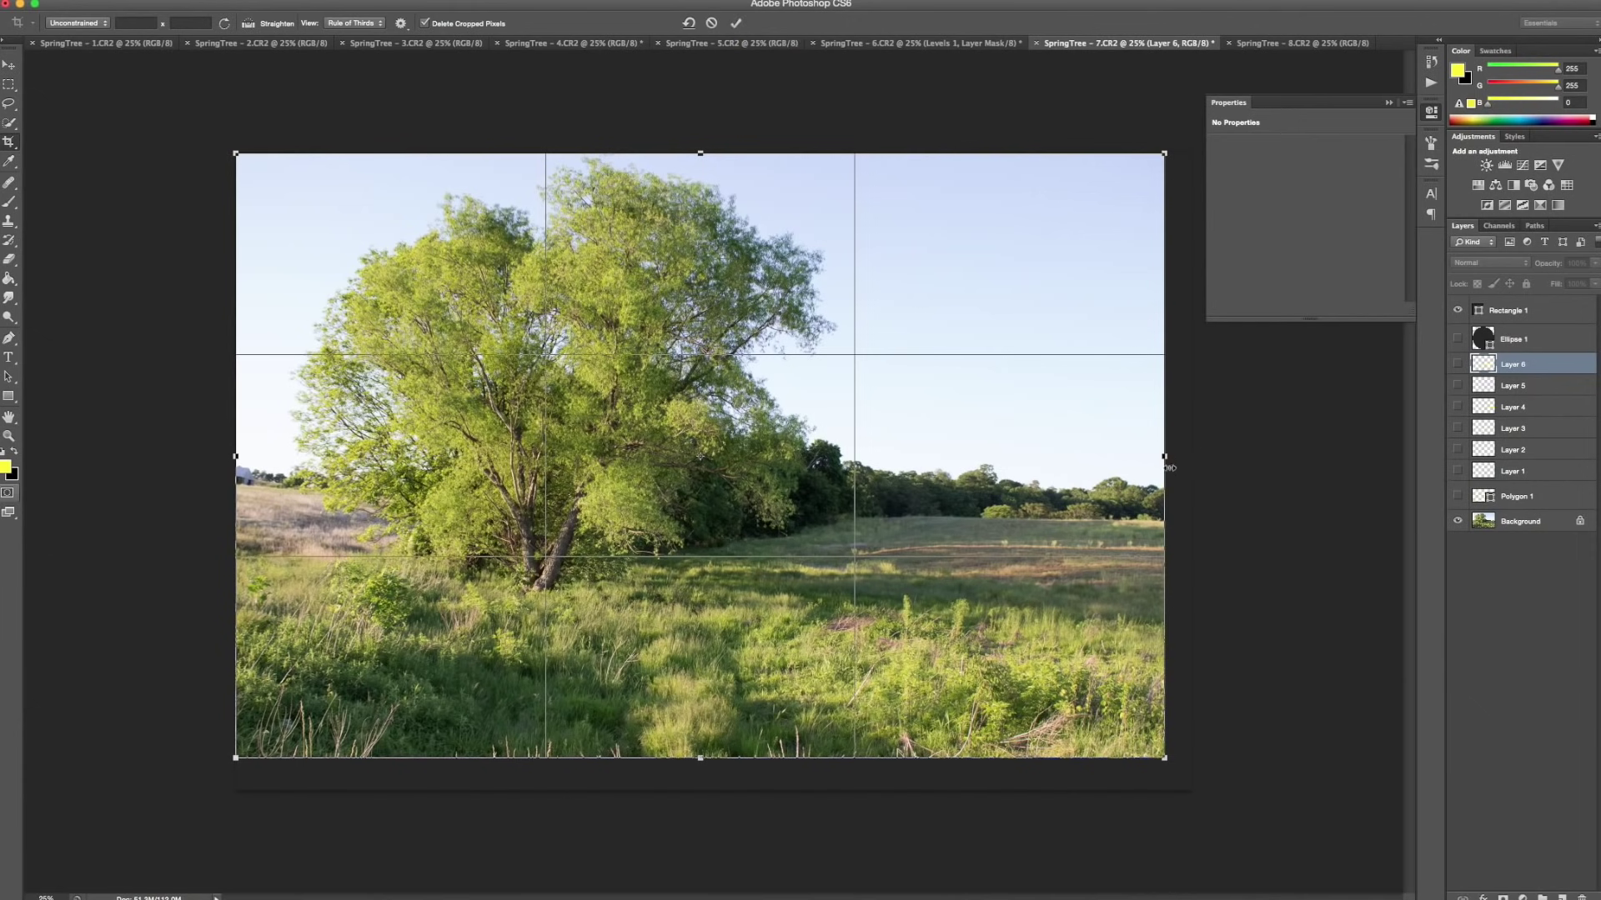
left_click_drag(1164, 456, 1193, 453)
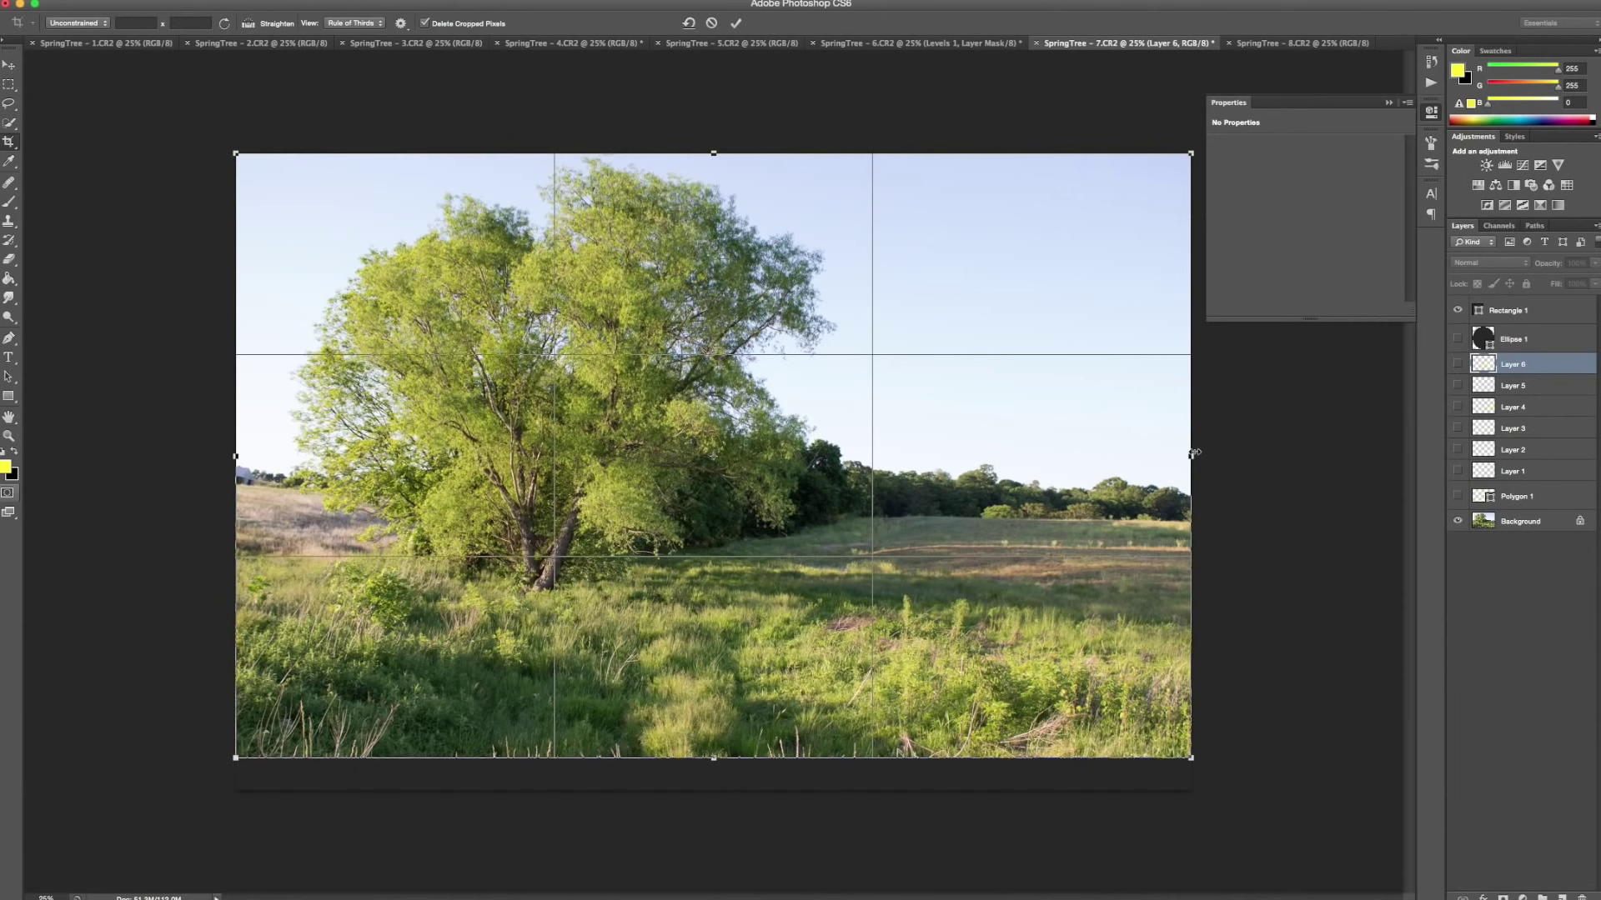
left_click(737, 28)
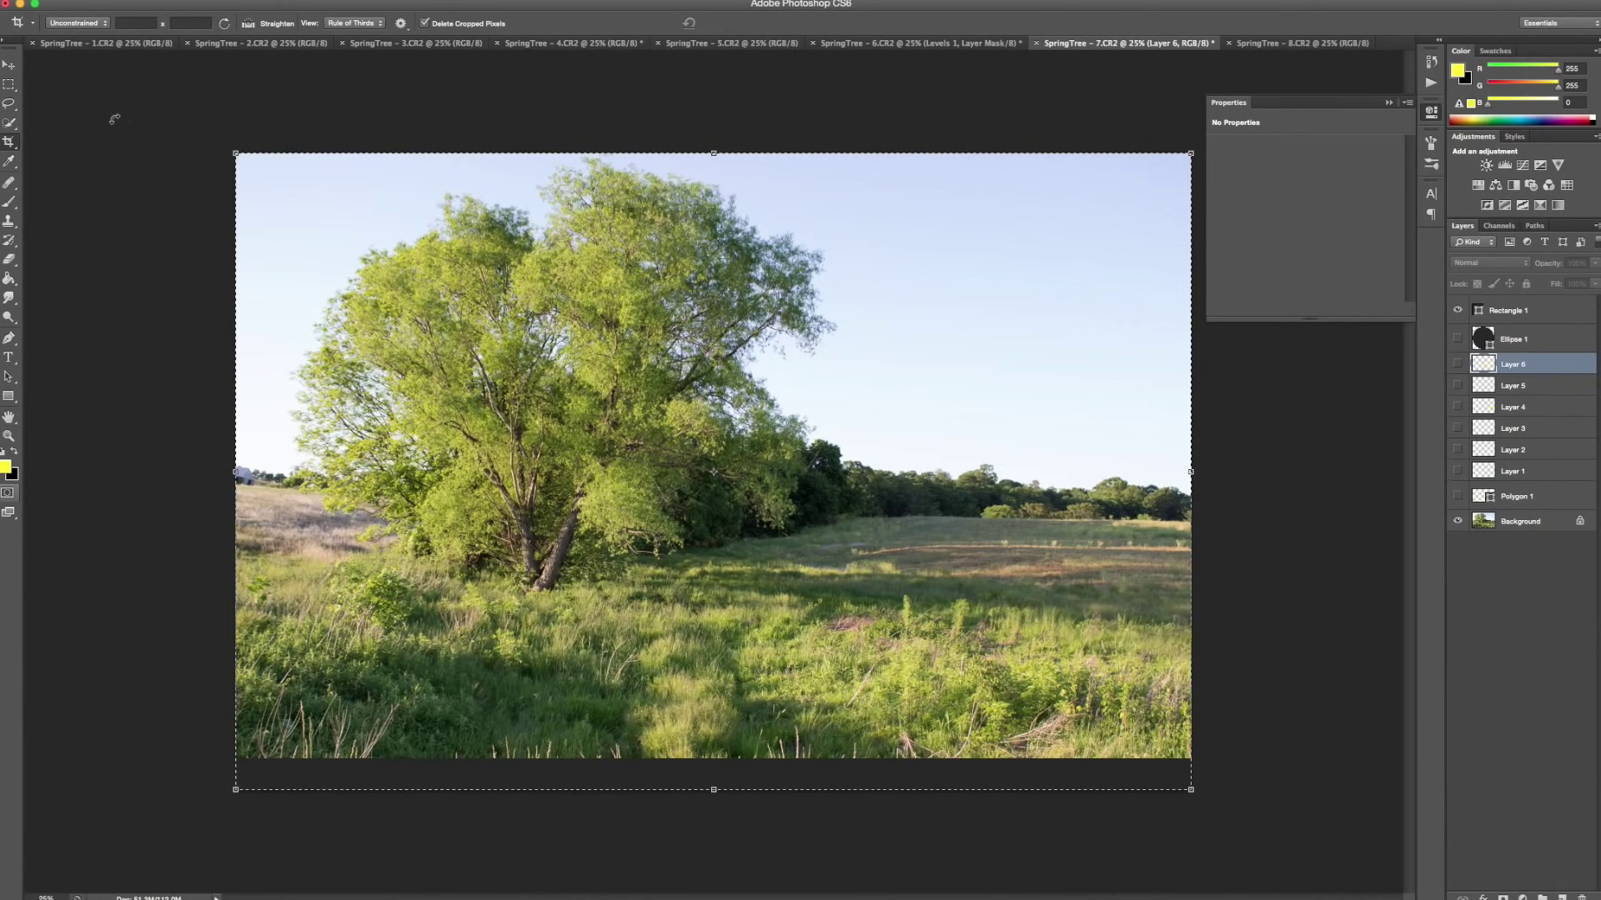
left_click(9, 65)
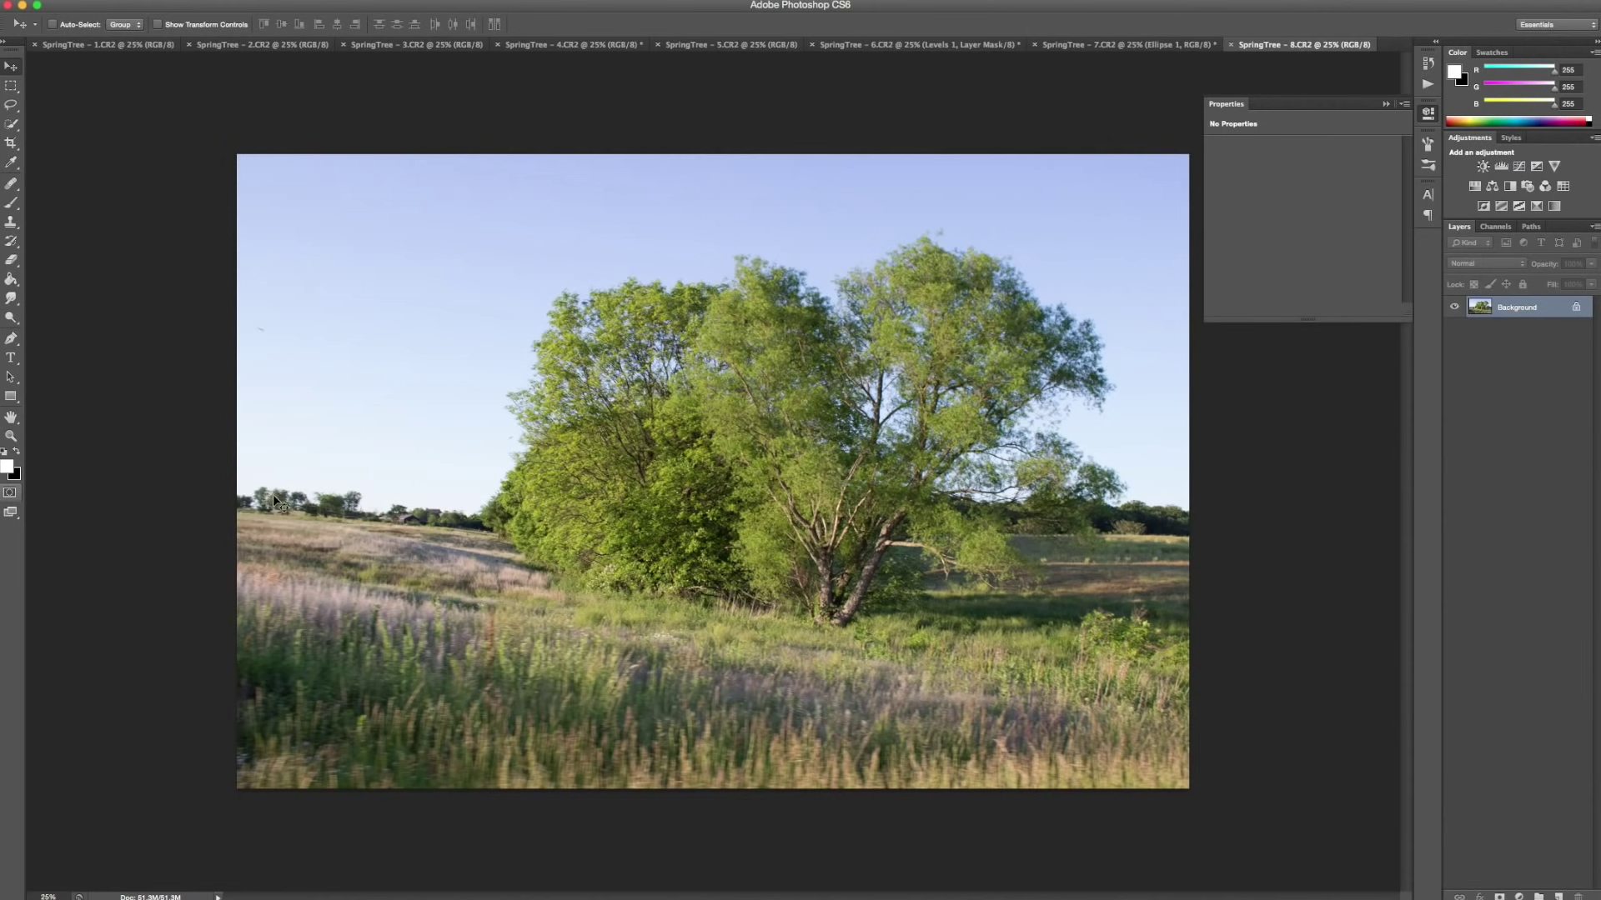
- Activate the Line tool for drawing on the SpringTree - 8 photo
key("u")
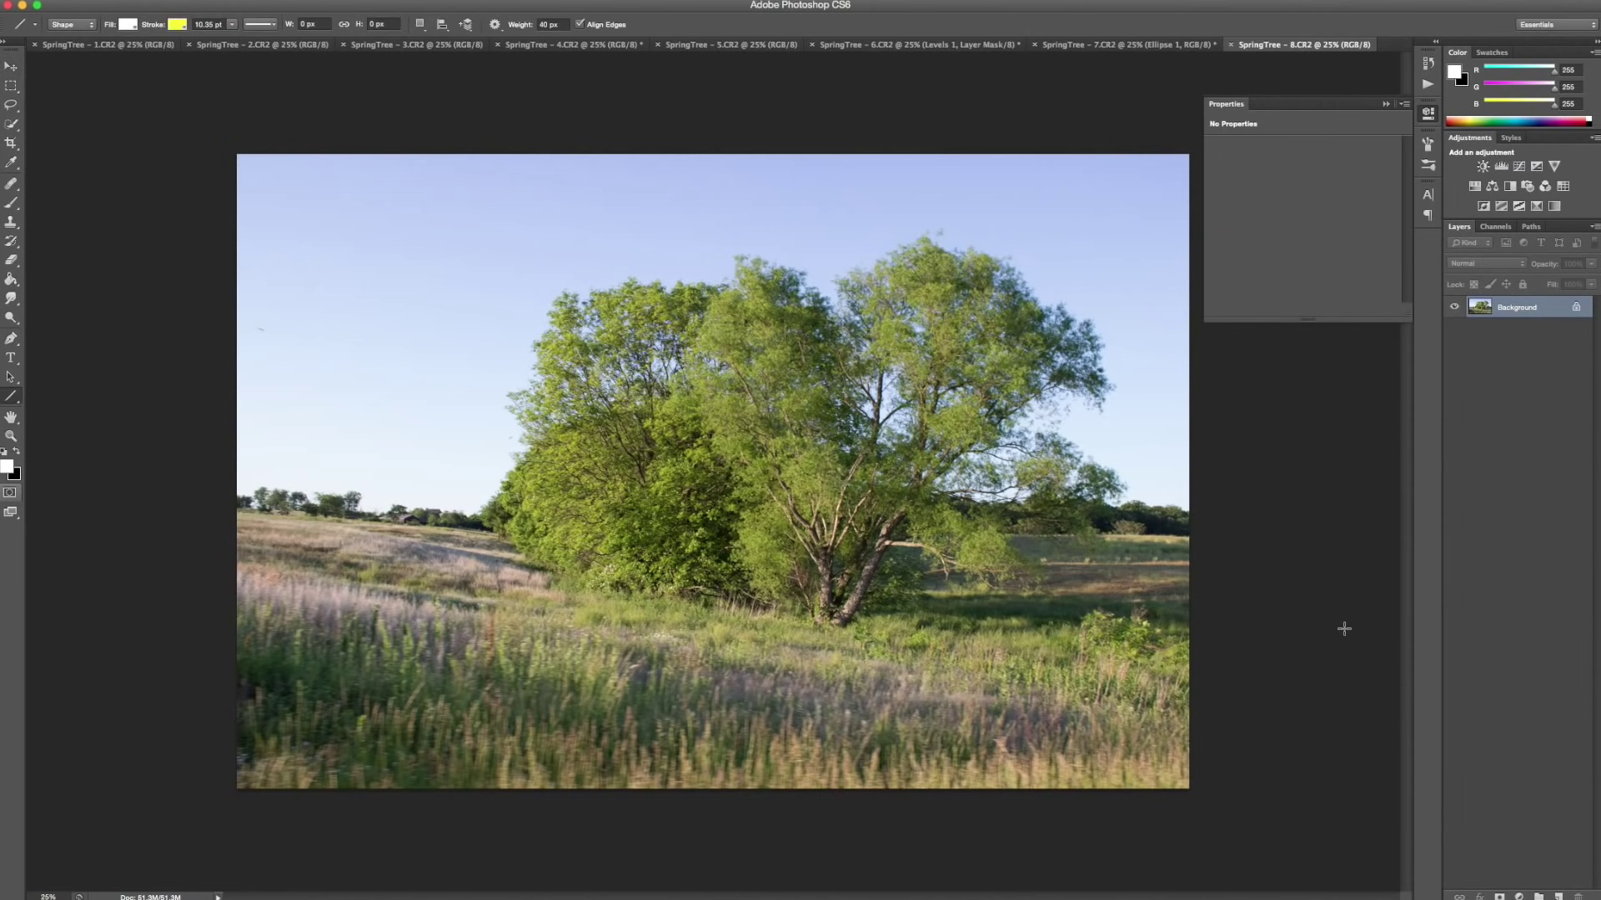